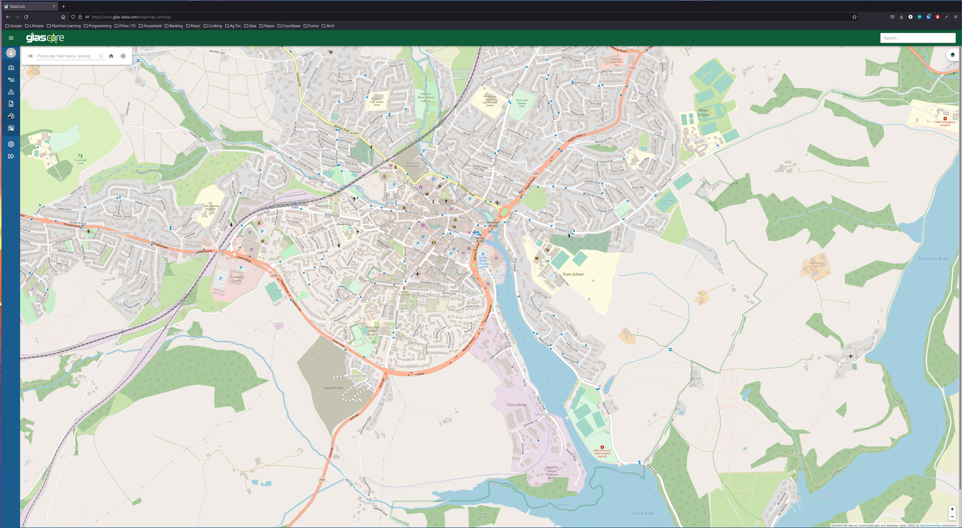
- Switch to My Data and back to Maps, and centre the map on the moorland around the lakes
left_click(11, 38)
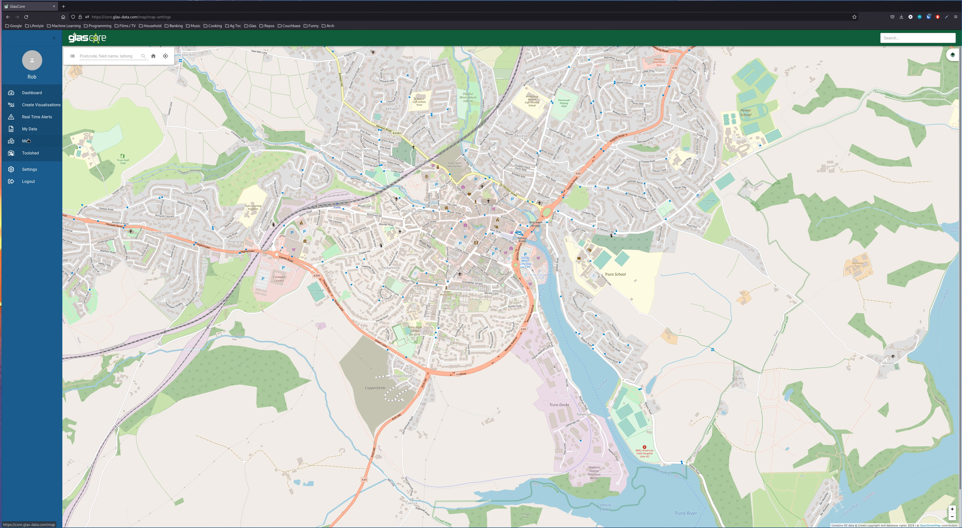
left_click(54, 38)
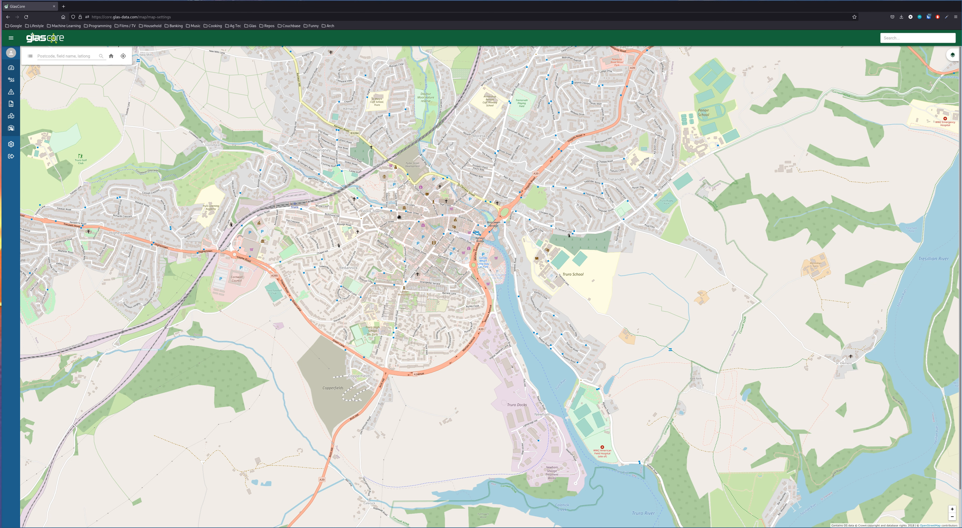
left_click(11, 104)
left_click(12, 116)
left_click_drag(579, 199, 455, 299)
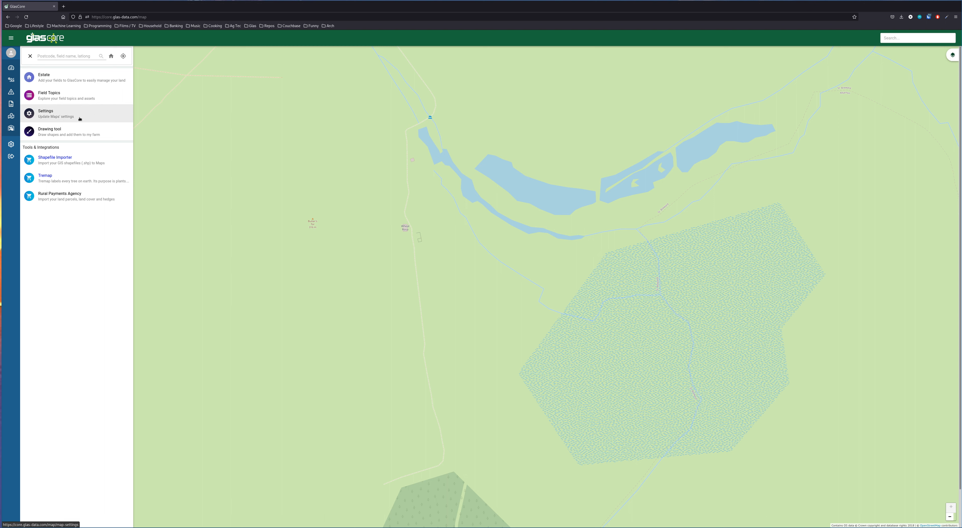
- In the map settings, set the home location by placing its marker on the tor just west of the lakes
left_click(31, 57)
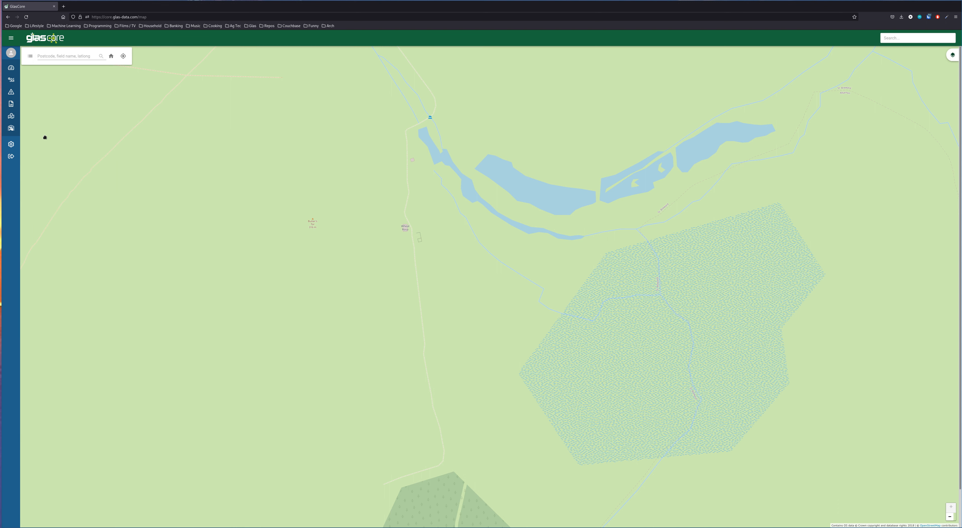
left_click(30, 57)
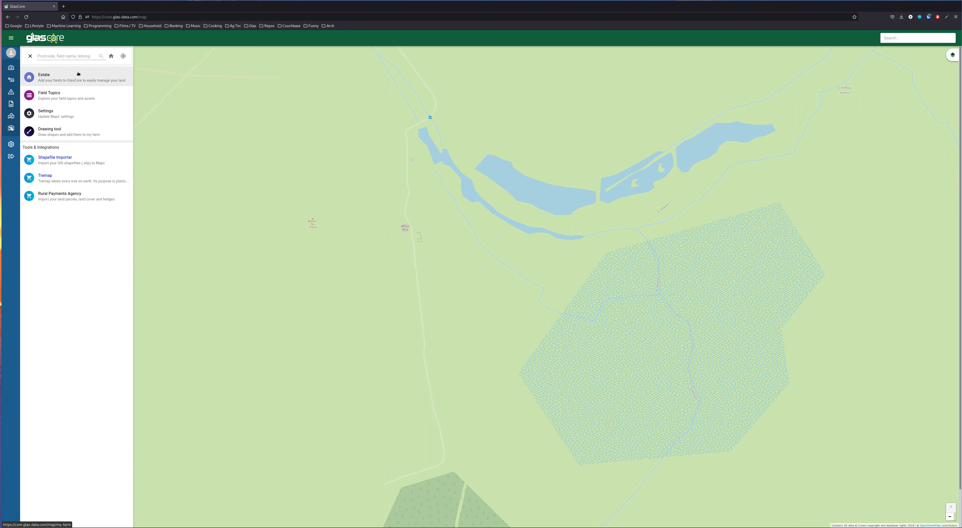
left_click(65, 115)
left_click(80, 118)
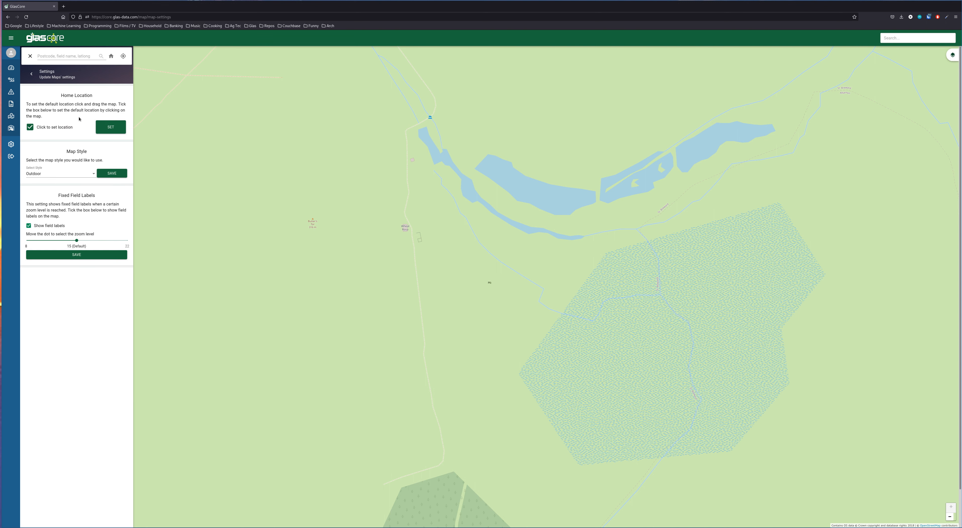
left_click(312, 219)
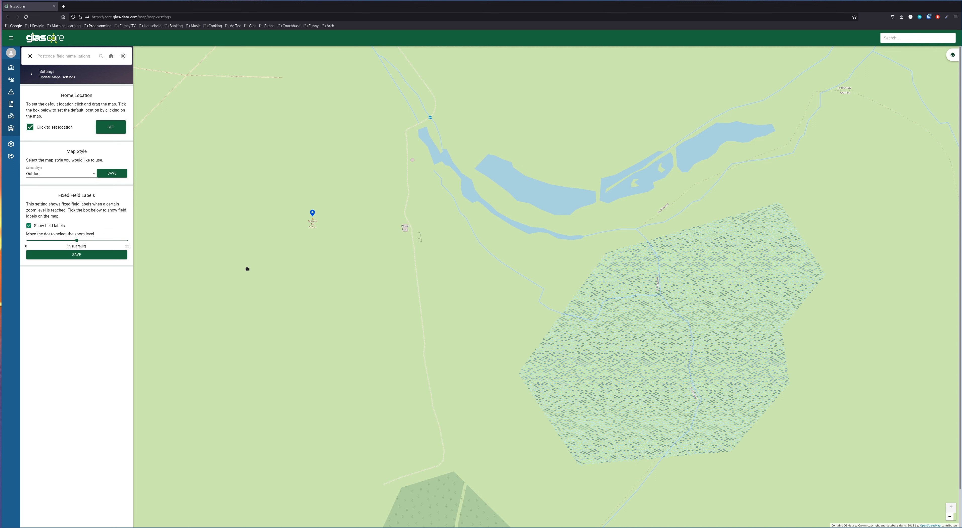
left_click(112, 131)
left_click(34, 75)
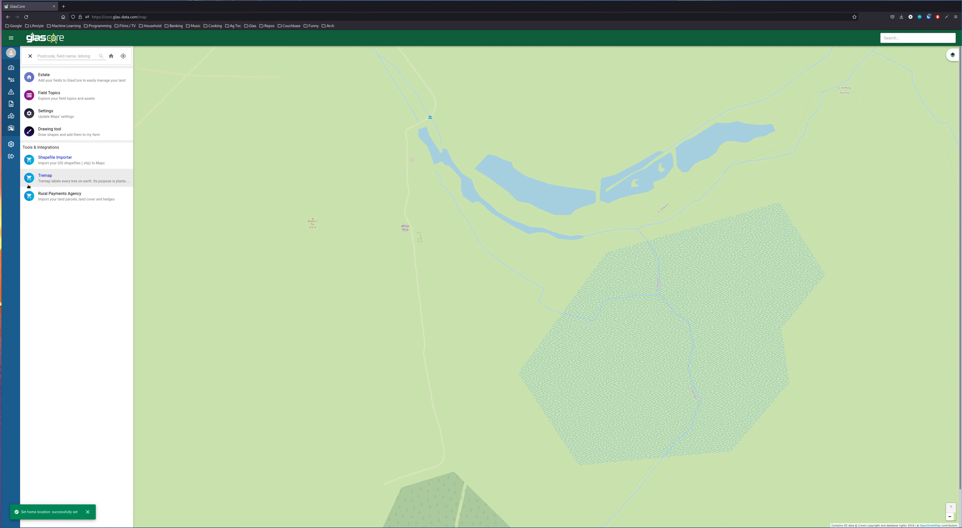
- Switch to My Data and reopen Maps to check that the map starts at the home location
left_click(11, 104)
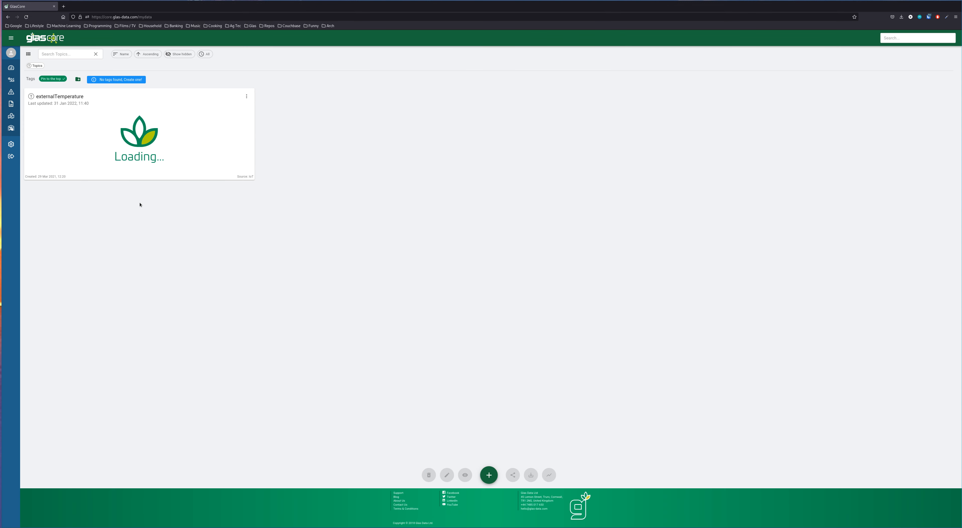
left_click(11, 116)
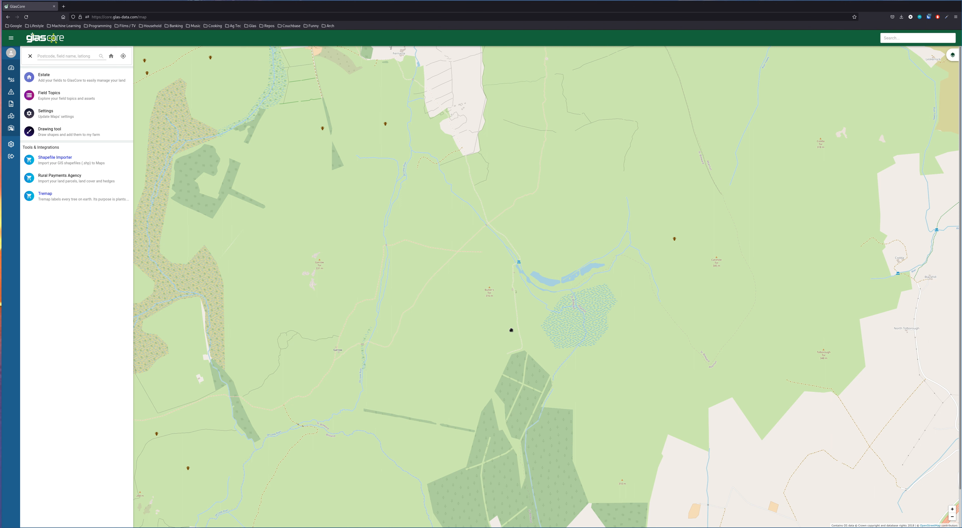
- Examine the map around the home location at close and wide zoom levels, including the countryside to the north-east
scroll(530, 340, "down", 3)
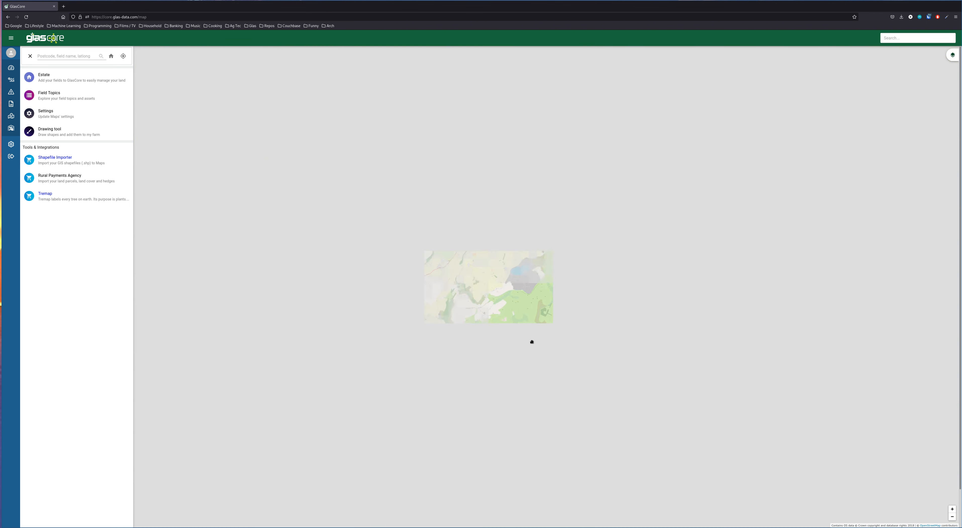
left_click_drag(609, 325, 595, 323)
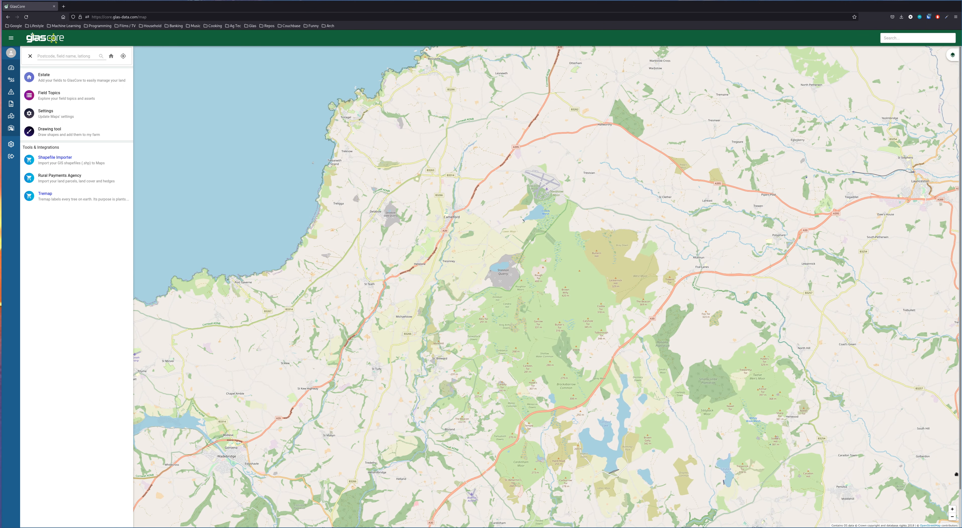
left_click(952, 509)
left_click(952, 509)
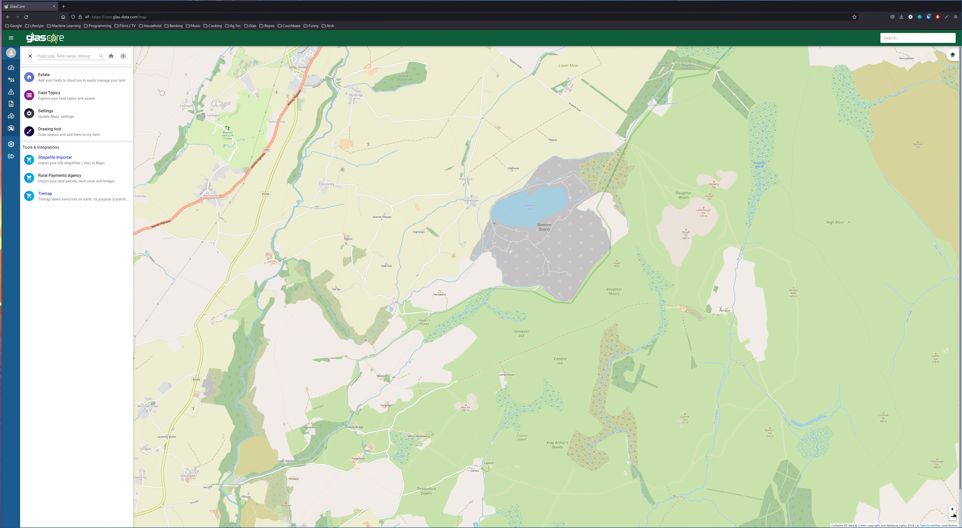
left_click(953, 517)
left_click(952, 517)
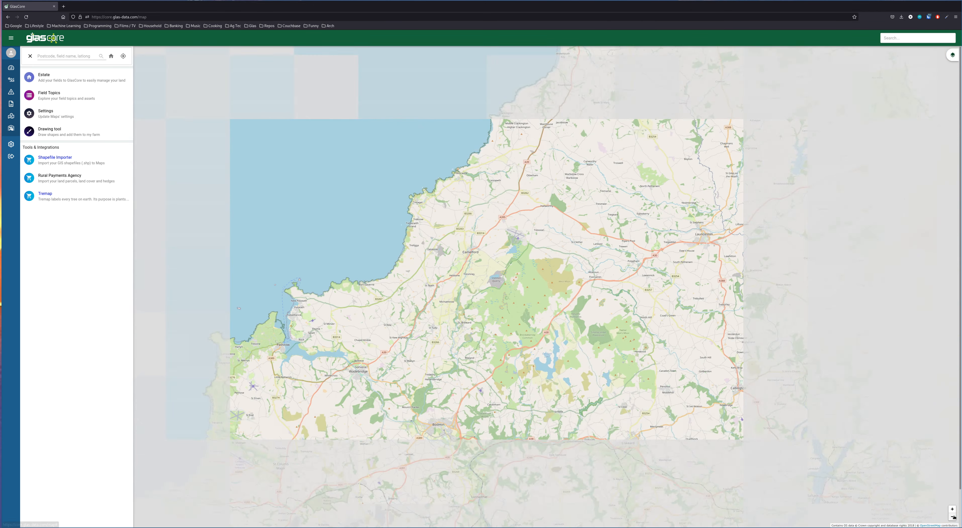
scroll(596, 318, "up", 3)
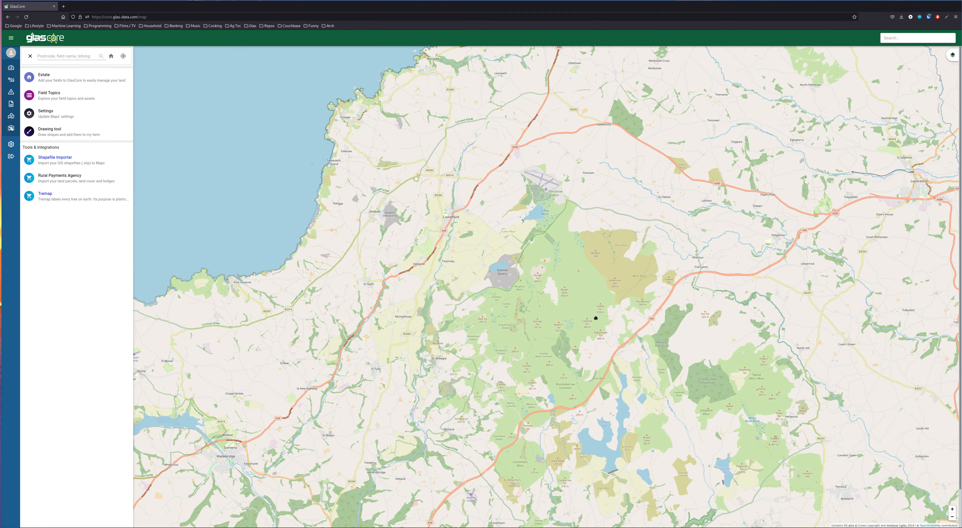
scroll(596, 318, "down", 3)
scroll(596, 318, "up", 3)
scroll(596, 318, "down", 3)
scroll(595, 318, "up", 4)
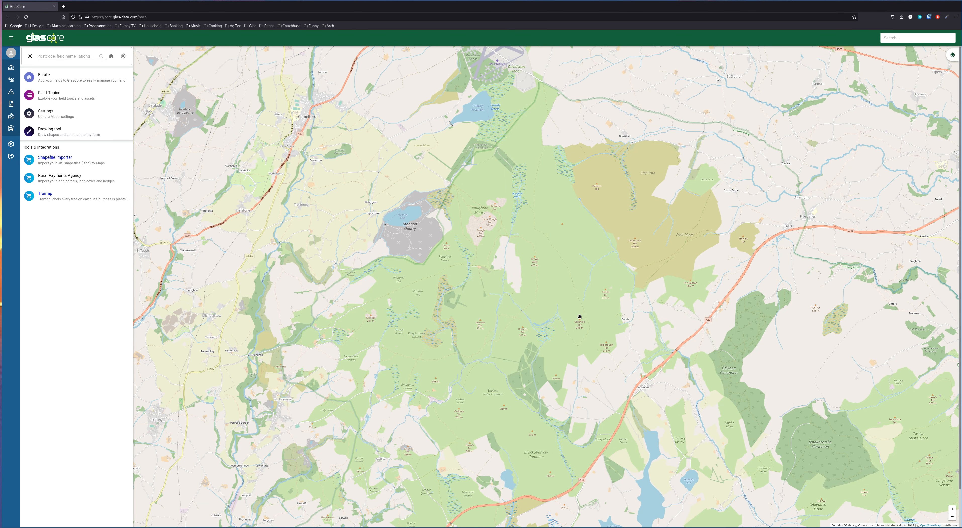
scroll(579, 317, "down", 5)
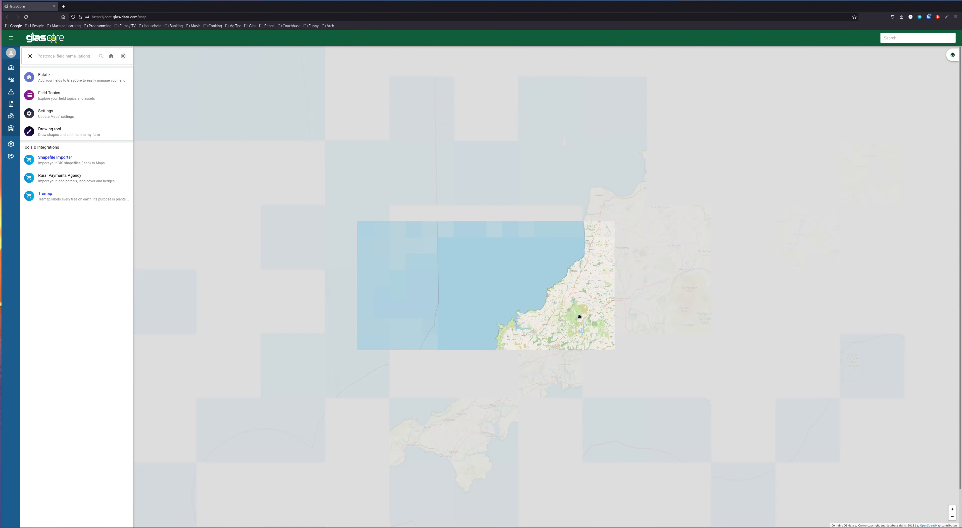
scroll(579, 317, "up", 2)
scroll(580, 317, "up", 5)
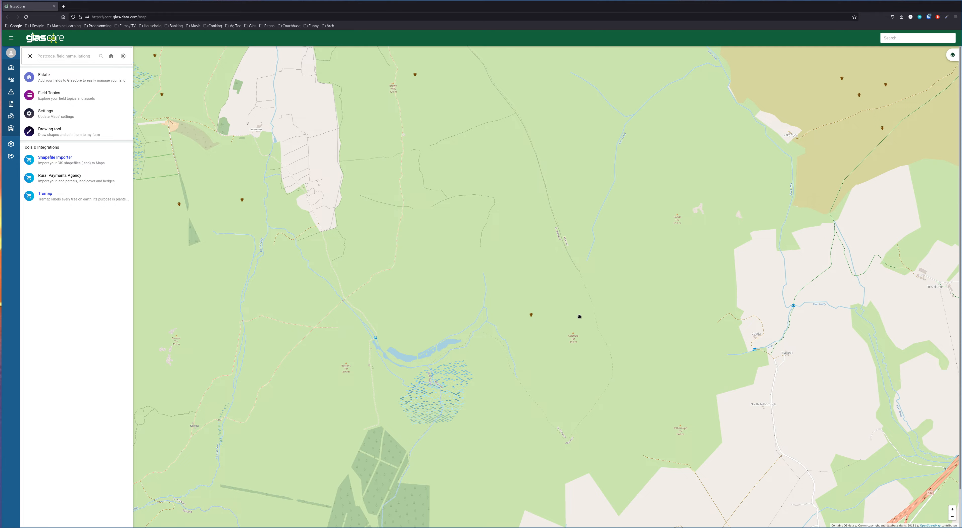
scroll(580, 317, "down", 4)
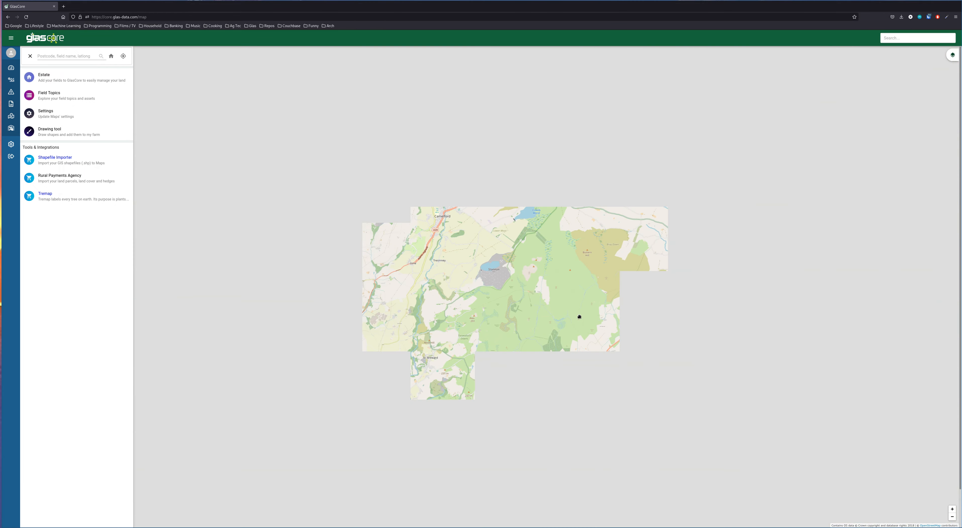
scroll(580, 317, "up", 4)
scroll(579, 317, "down", 3)
left_click_drag(670, 241, 396, 415)
left_click_drag(629, 259, 509, 350)
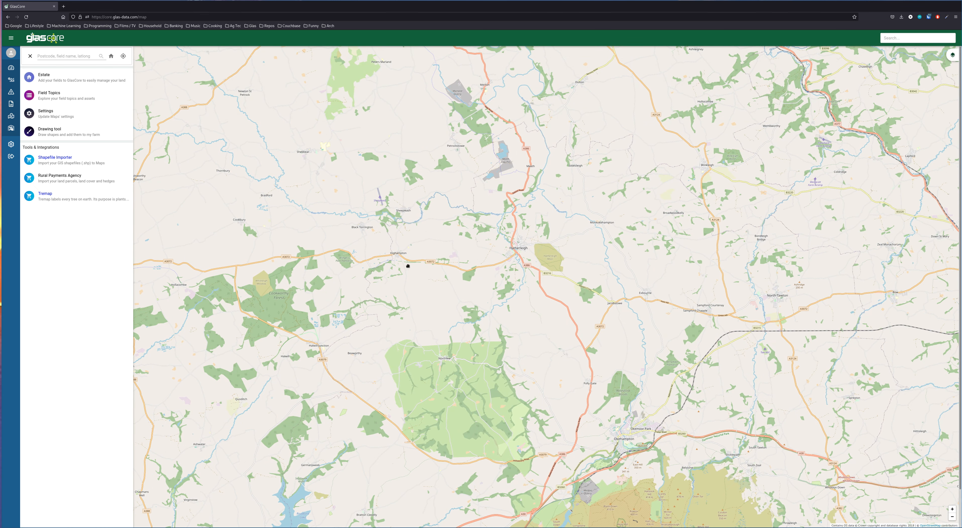
- Recentre the map on the home location, show the current device location, and return to home
left_click(111, 57)
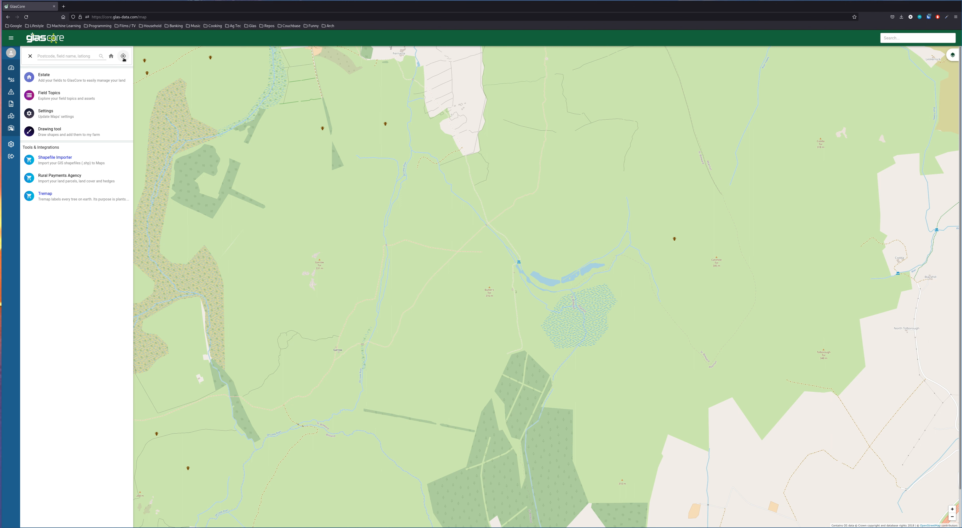
left_click(123, 56)
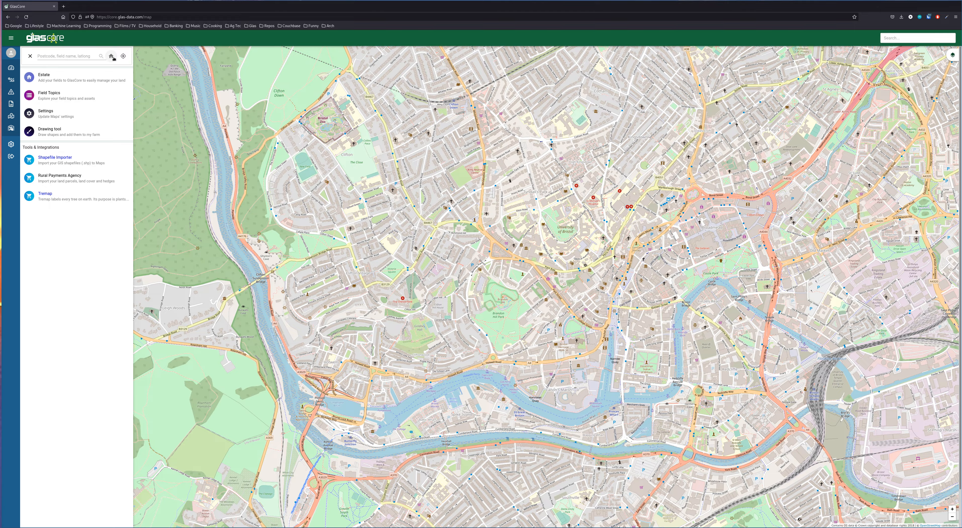
left_click(111, 56)
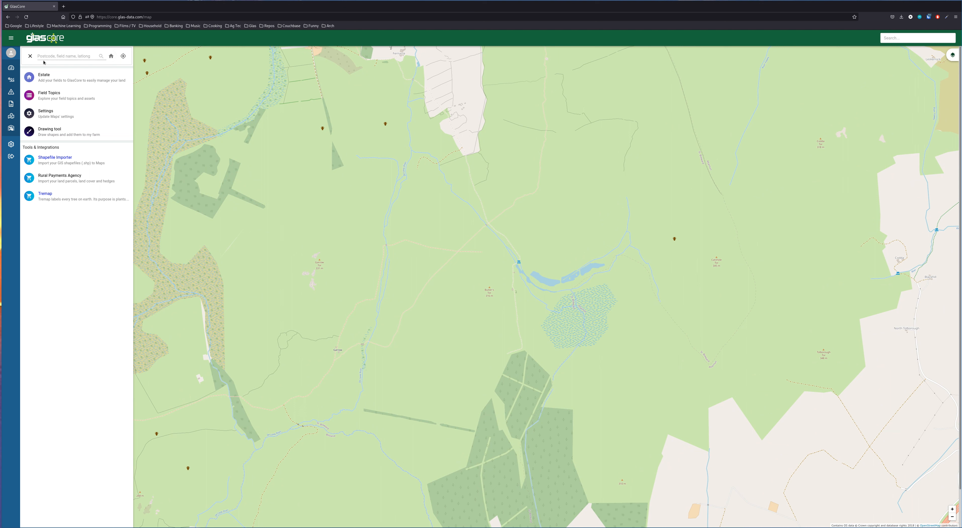
- Search the map for the postcode BS1 4DJ and go to the matching location
left_click(69, 57)
type("BS1")
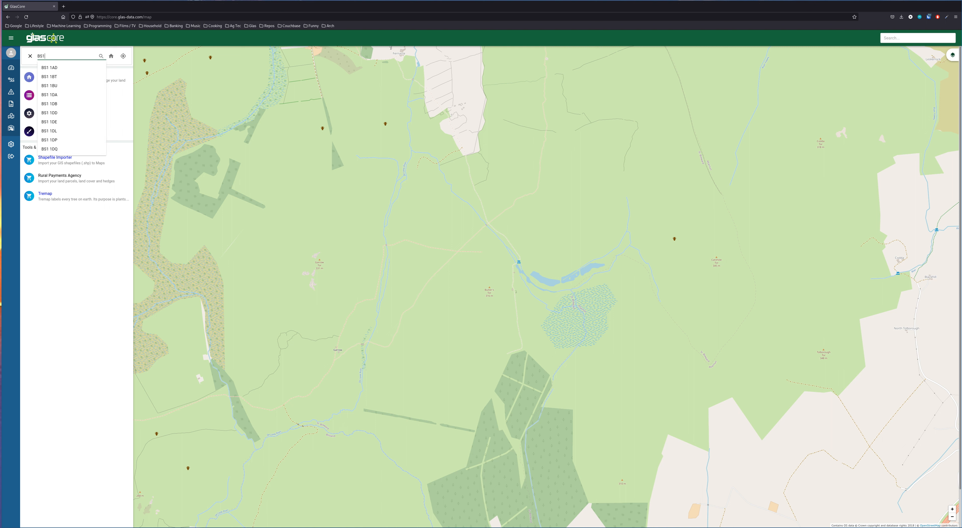
type("4DJ")
left_click(77, 67)
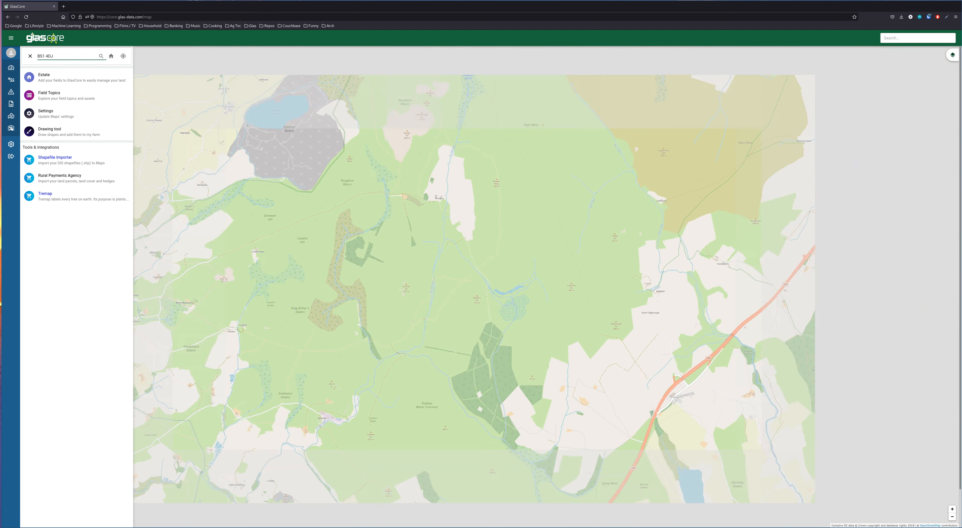
- Replace the search with the postcode EX16 9AA and go to that location
left_click_drag(64, 56, 31, 56)
type("EX16 ")
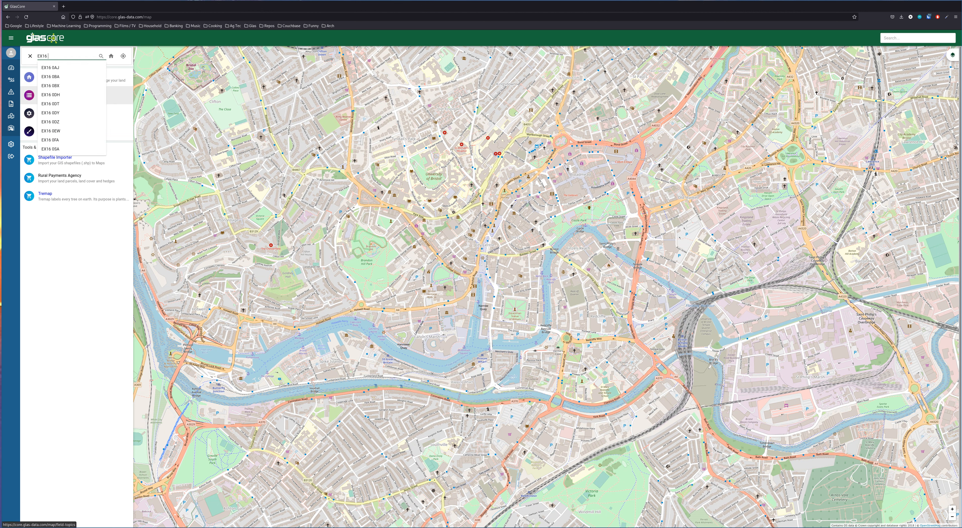
type("9AA")
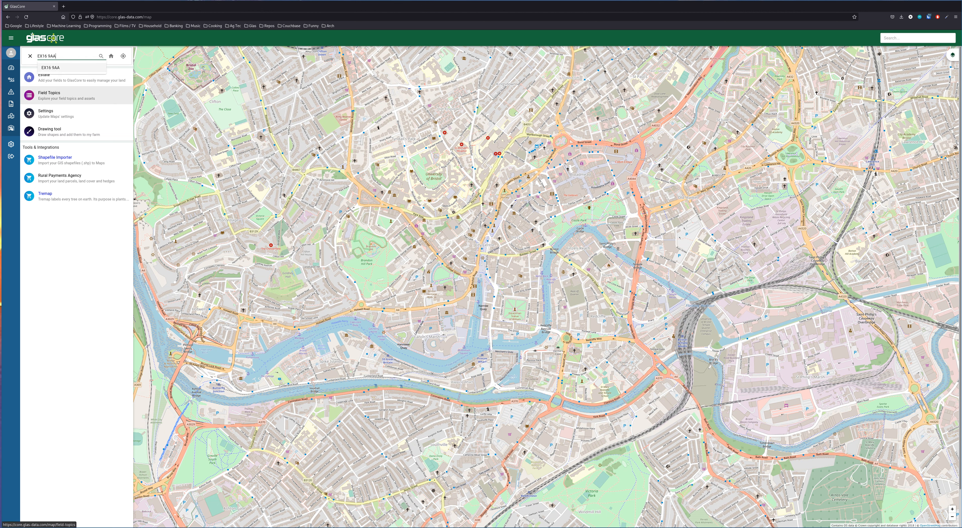
key("Return")
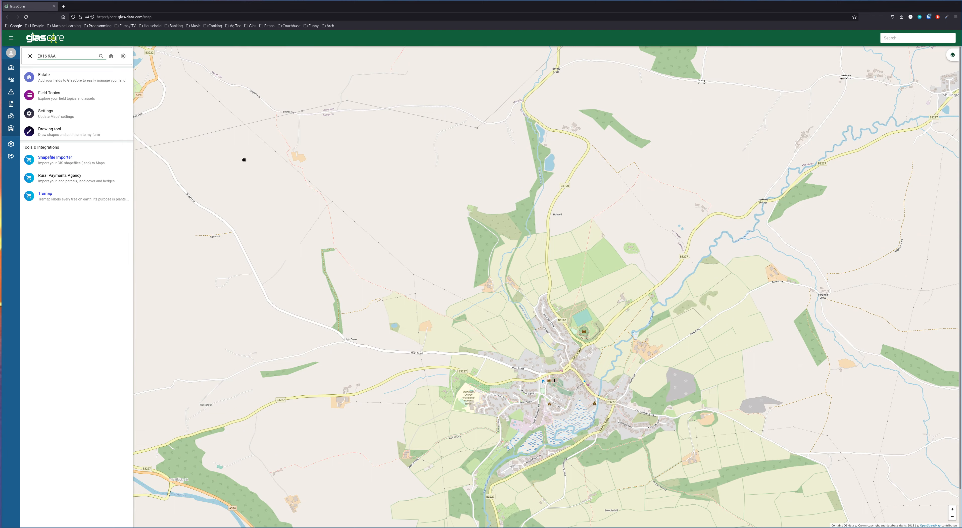
- Return the map to the home location and clear the postcode search
left_click(111, 57)
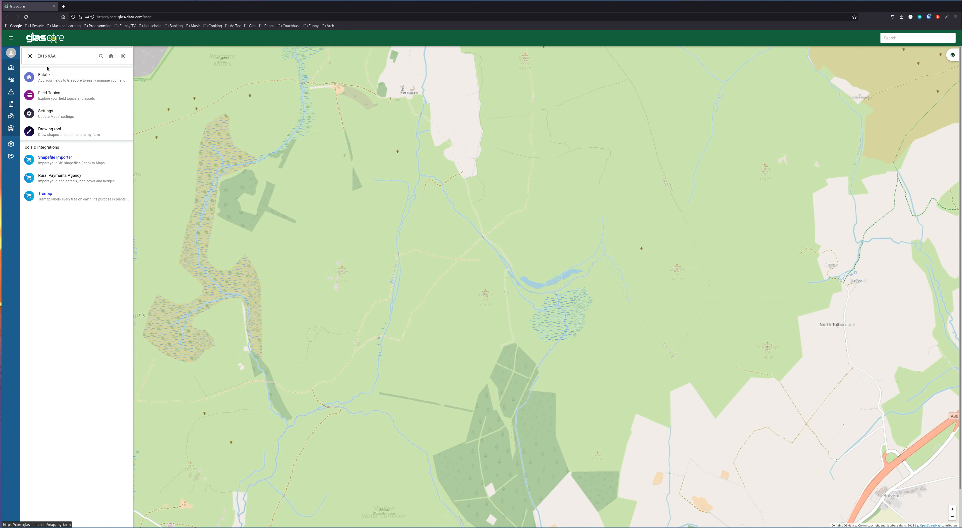
left_click_drag(86, 57, 39, 56)
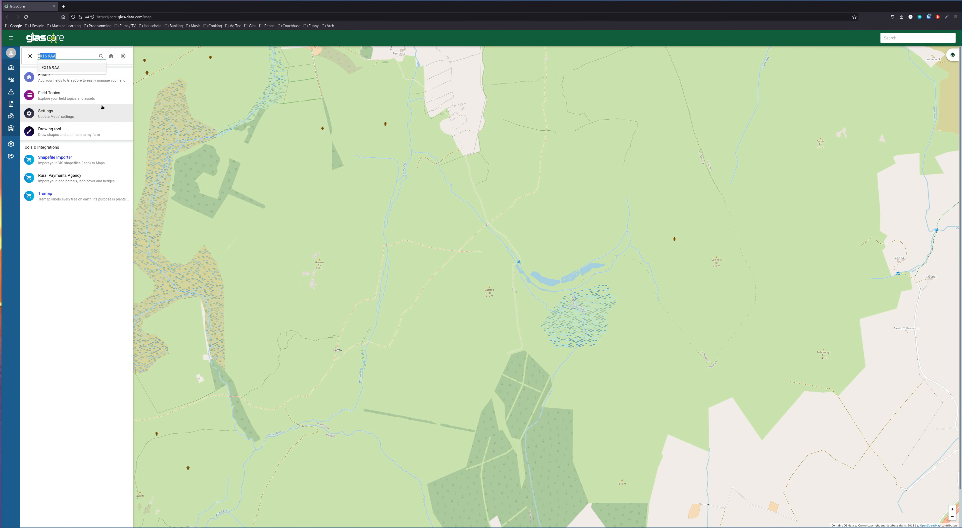
key("BackSpace")
key("BackSpace")
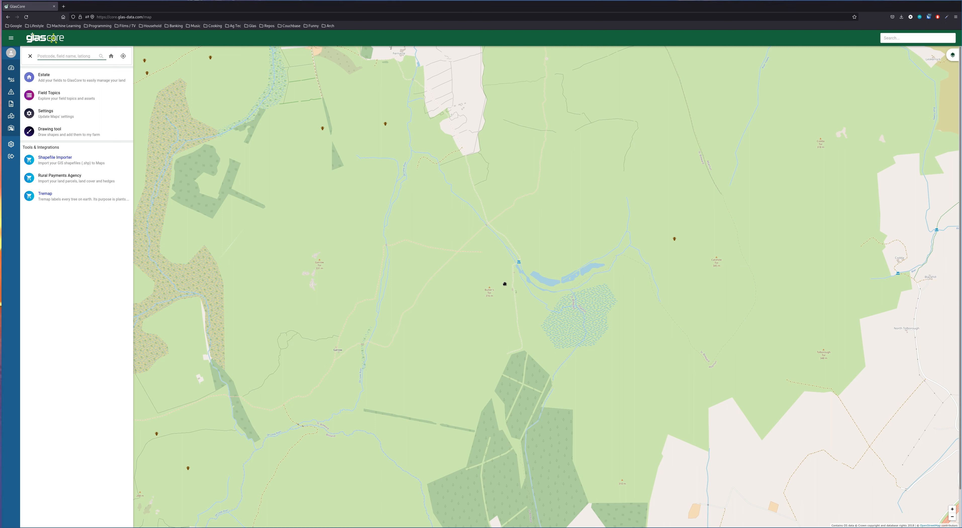
- Examine the lakes and marsh east of the home location at close range
scroll(518, 310, "up", 3)
scroll(530, 298, "down", 3)
left_click_drag(539, 286, 488, 255)
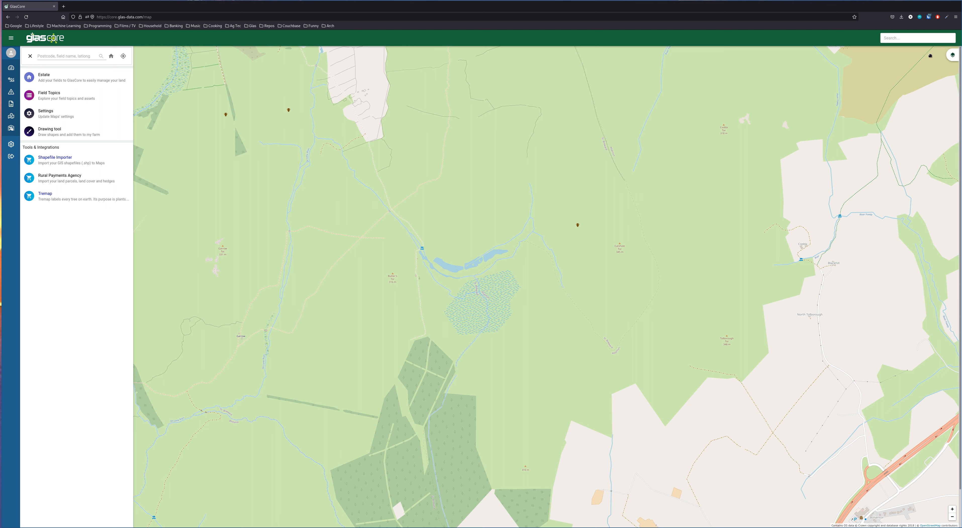
mouse_move(953, 56)
scroll(450, 310, "down", 2)
scroll(449, 312, "up", 4)
left_click_drag(429, 296, 455, 312)
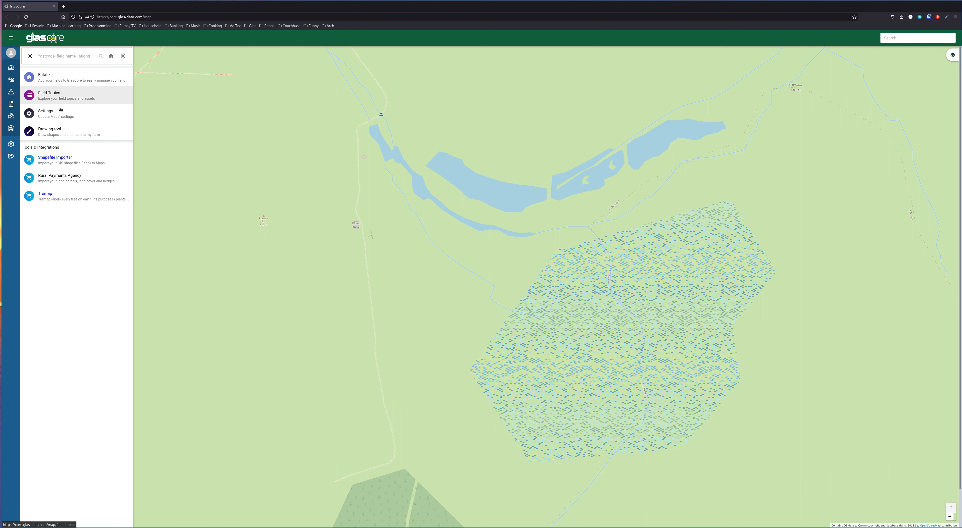
- Place a location pin with the Drawing tool on the open ground west of the road and the lakes
left_click(63, 131)
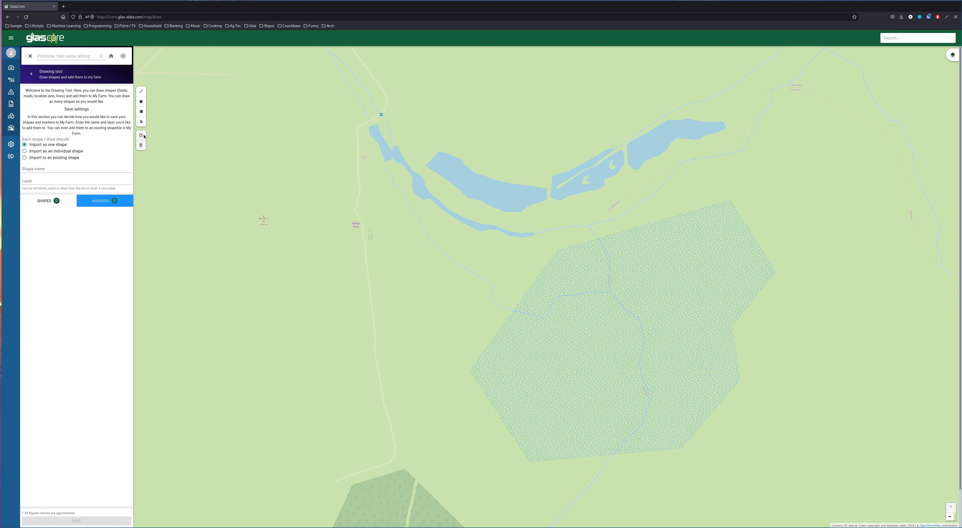
left_click(141, 122)
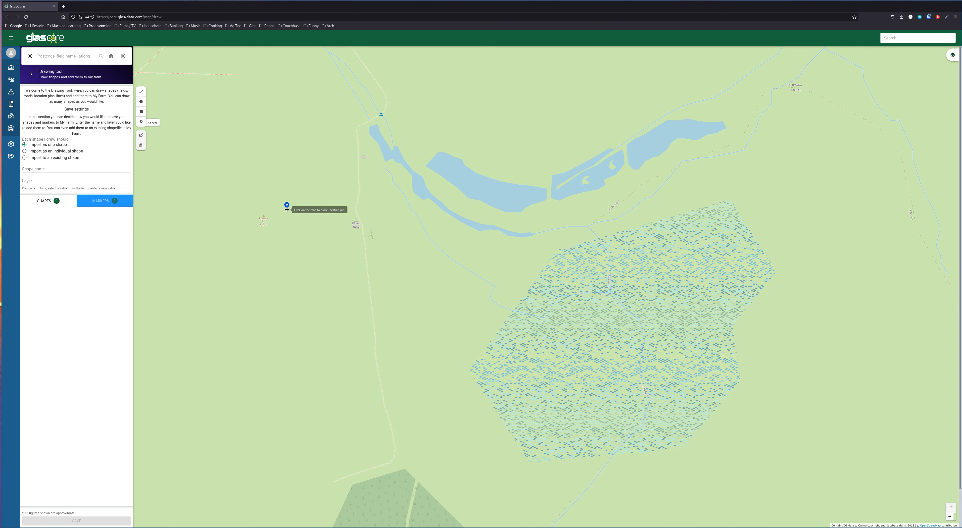
left_click(265, 183)
- Name the pin Temperature Sensore, assign it to a new layer called Sensors, and save it
left_click(50, 169)
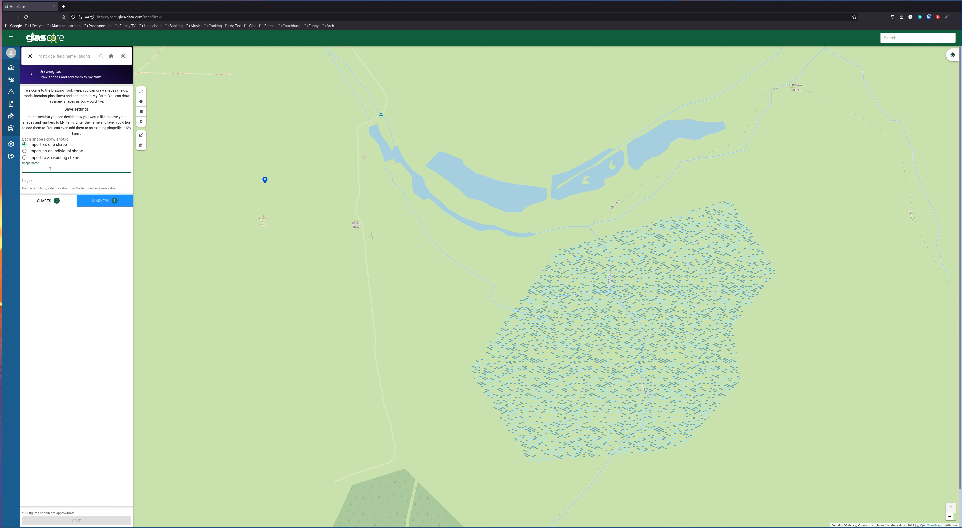
type("Tem")
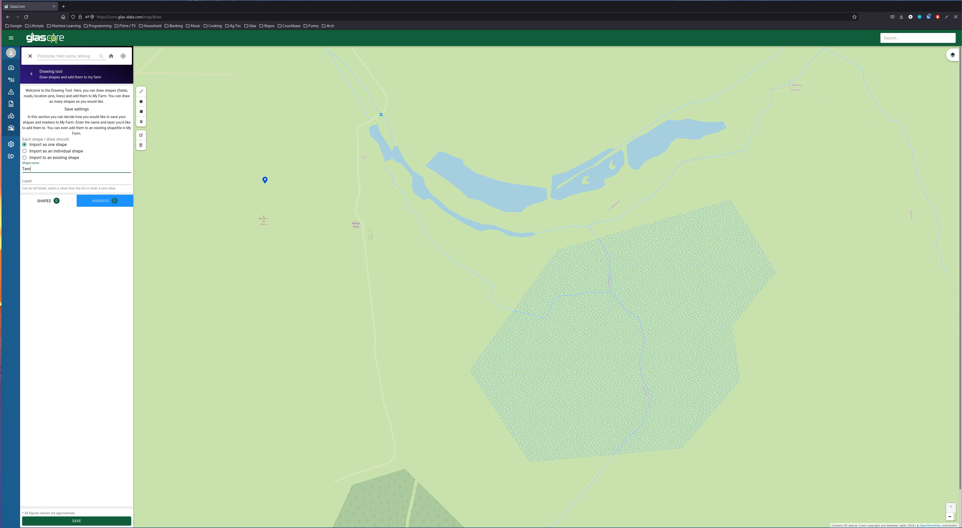
type("perature Sensore")
key("Tab")
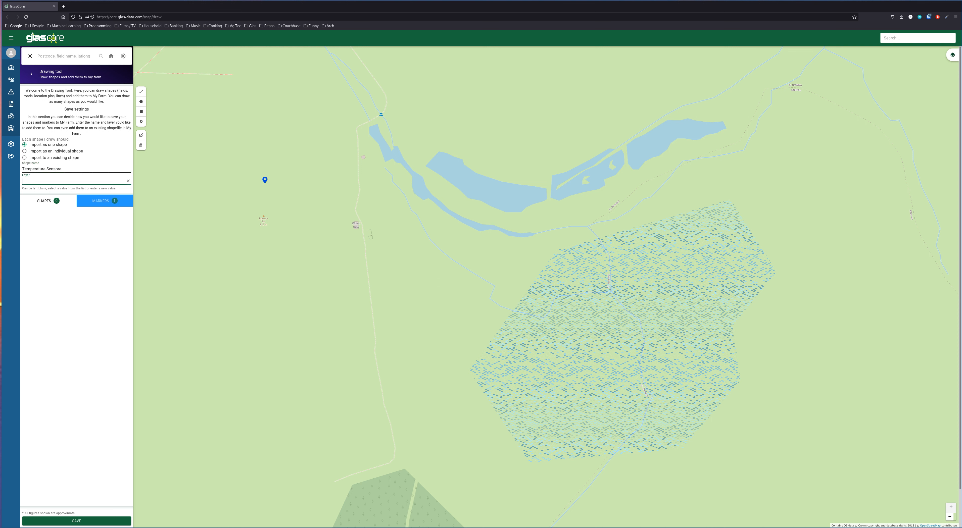
type("D")
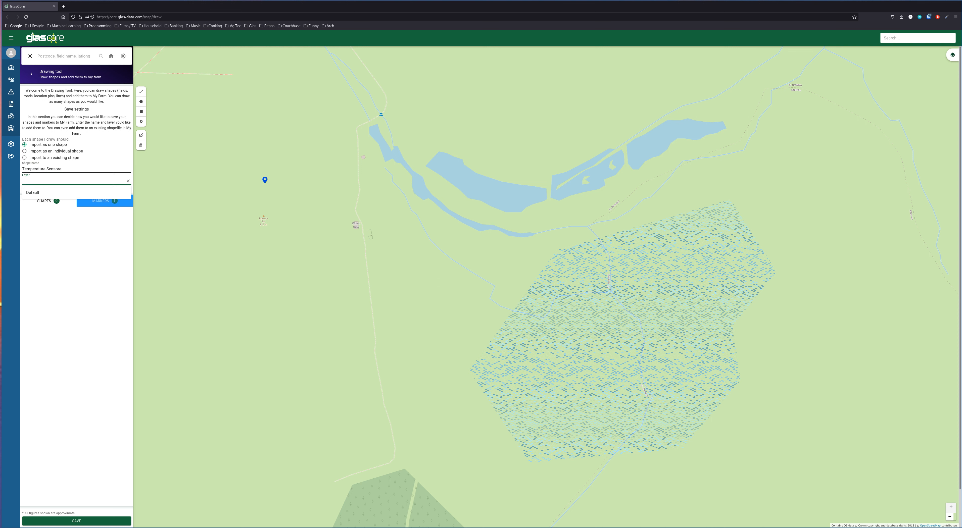
type("Senors")
left_click(106, 267)
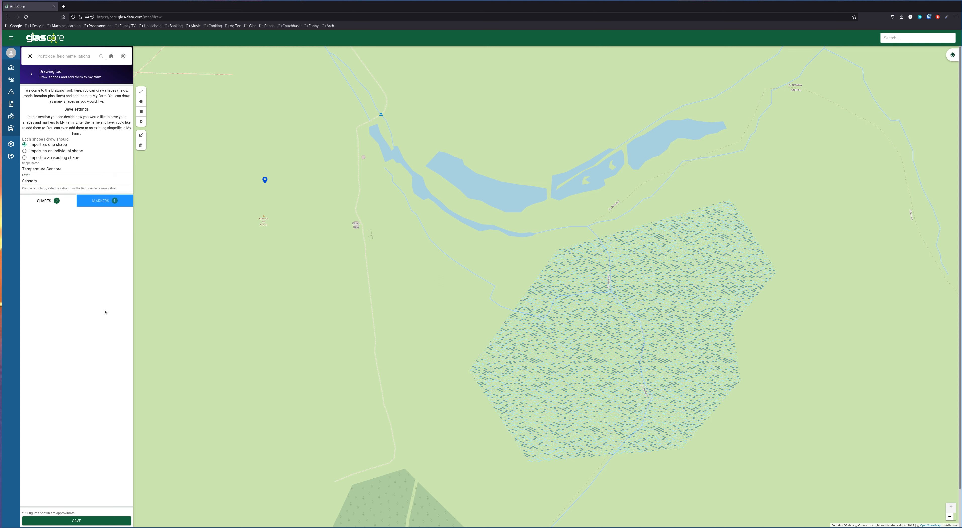
left_click(87, 518)
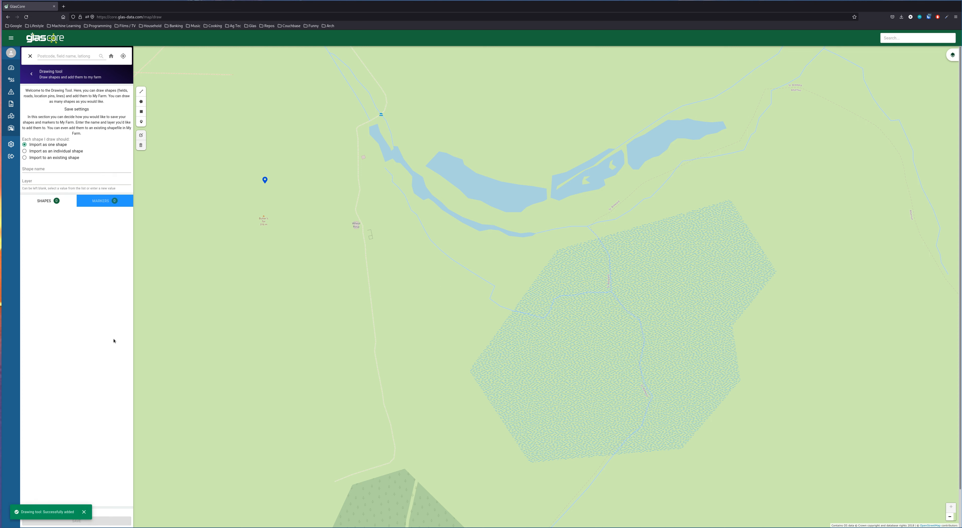
- Check the map's layers, leave the Drawing tool and open the saved pin's shapefile for editing
mouse_move(953, 55)
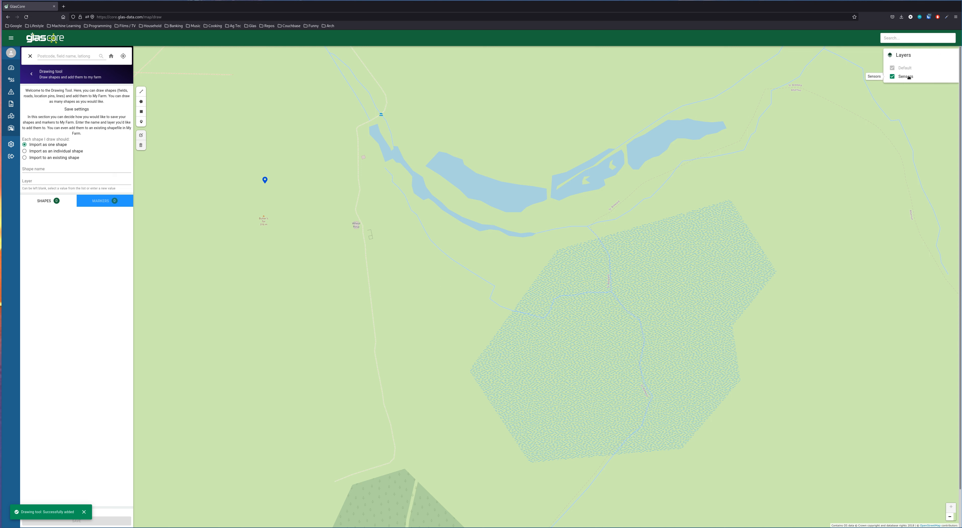
left_click(32, 74)
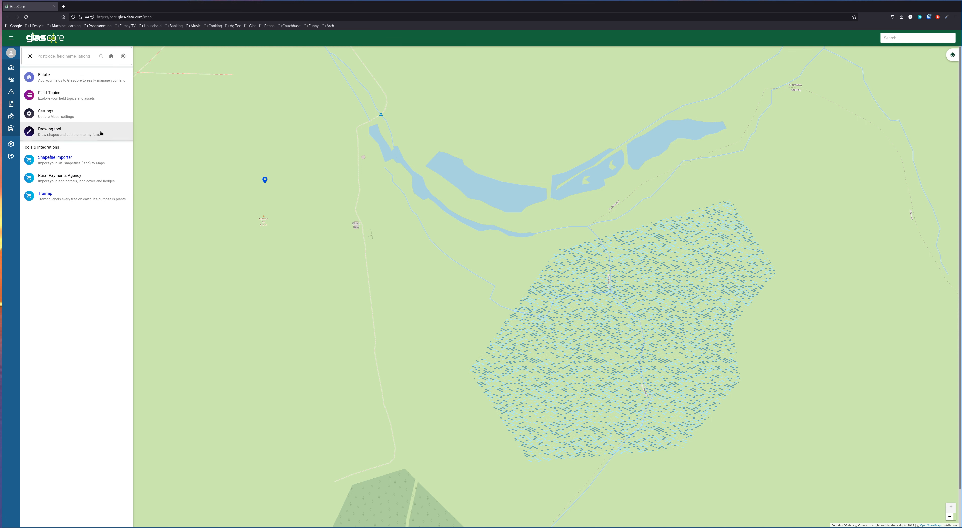
right_click(265, 181)
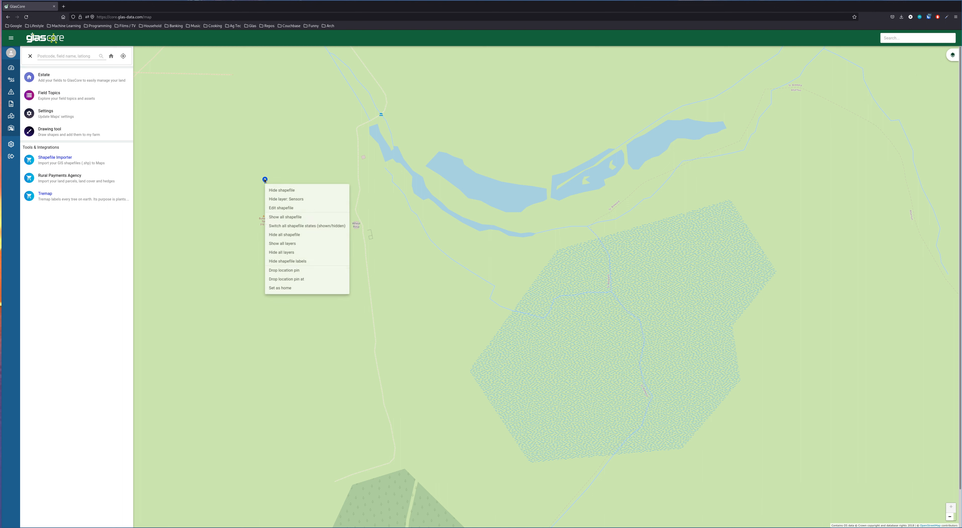
left_click(281, 209)
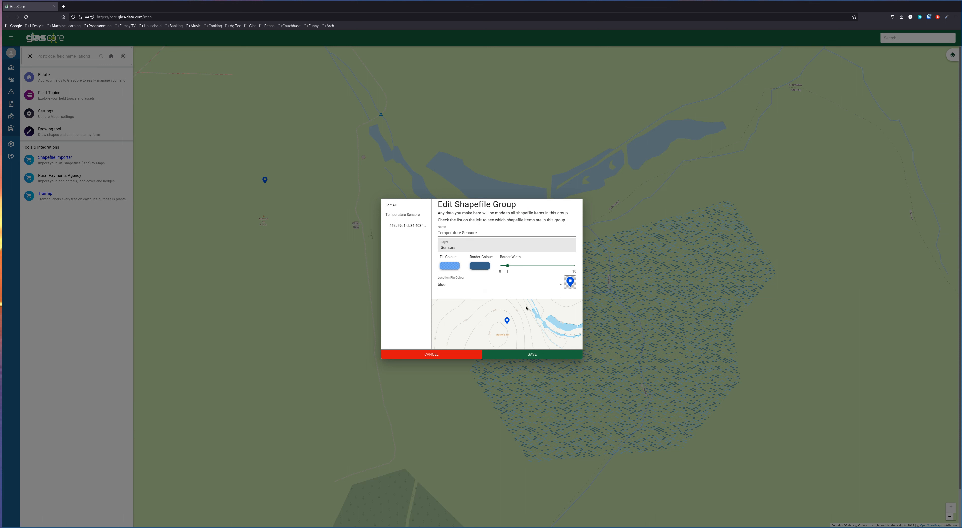
- Set the shapefile group's location pin colour to yellow
left_click(523, 286)
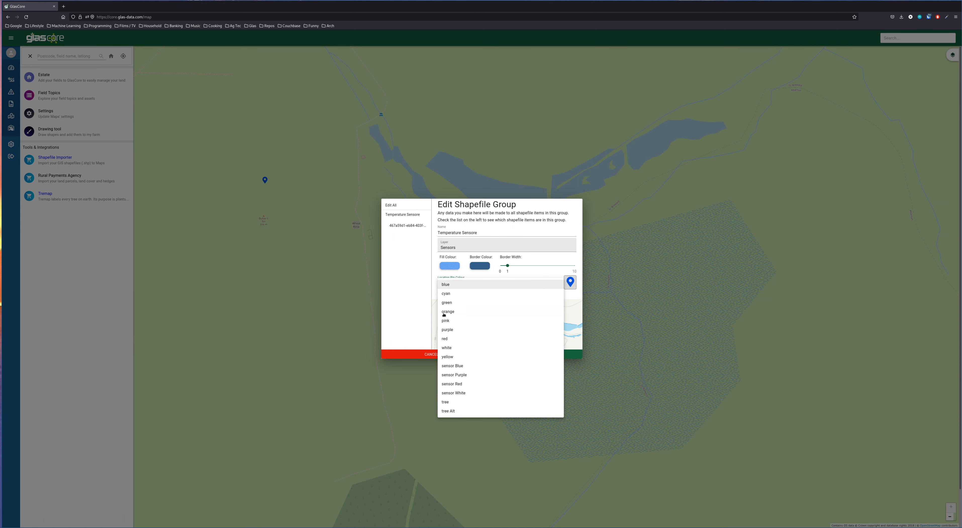
left_click(434, 299)
left_click(433, 272)
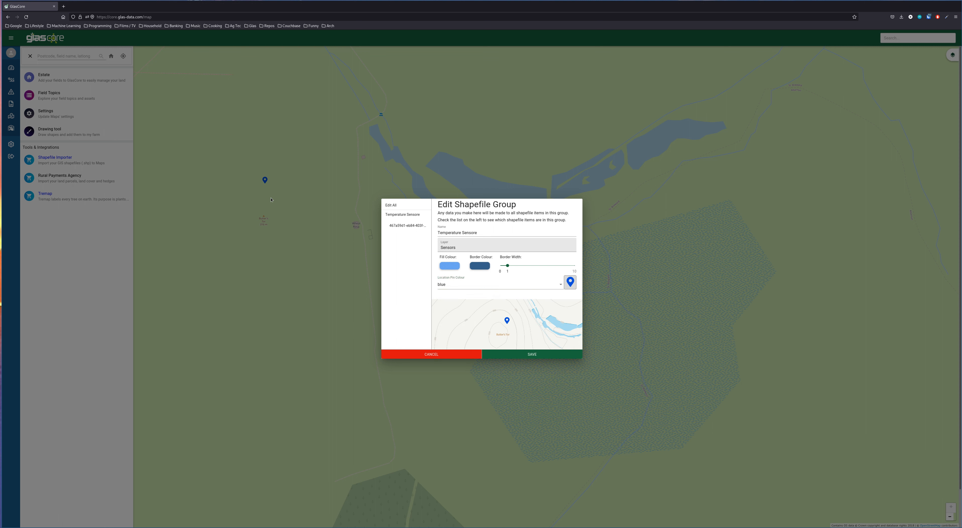
mouse_move(507, 265)
left_mouse_down()
mouse_move(484, 270)
mouse_move(516, 271)
mouse_move(501, 277)
left_mouse_up()
left_click(445, 285)
left_click(486, 358)
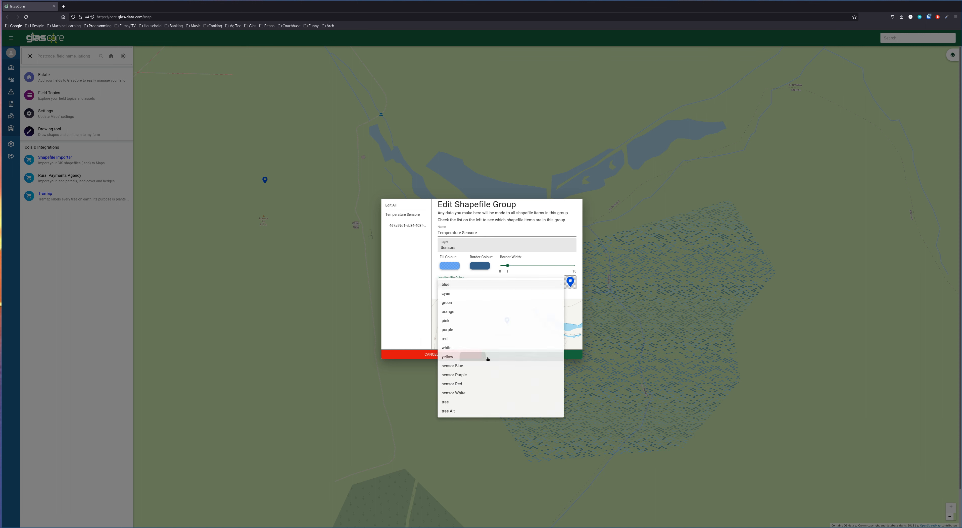
- Set the shapefile group's location pin colour to sensor Red and save the group
left_click(481, 292)
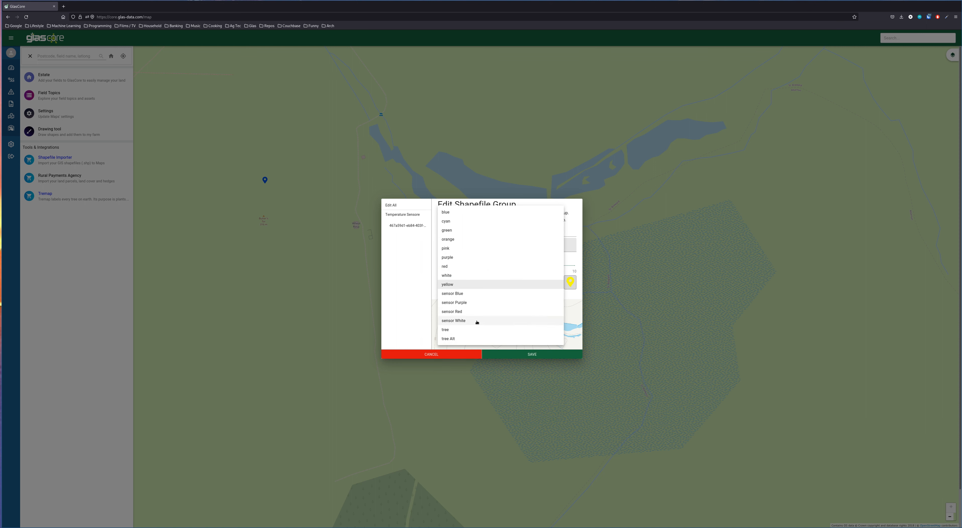
left_click(473, 312)
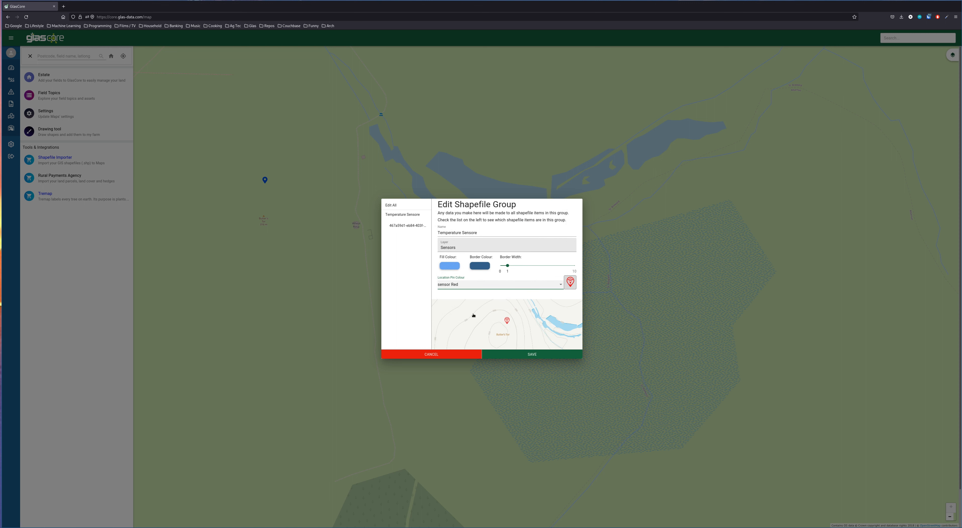
left_click(459, 286)
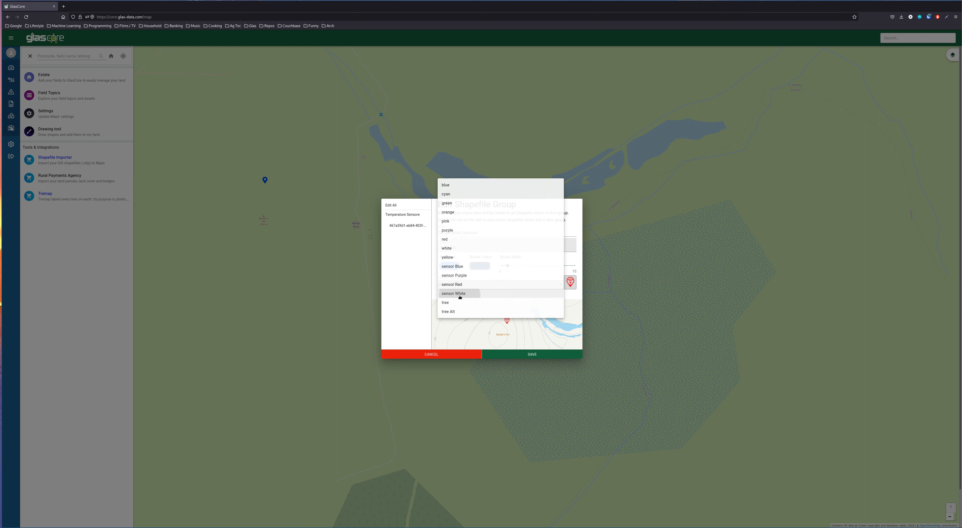
left_click(460, 294)
left_click(460, 286)
left_click(461, 278)
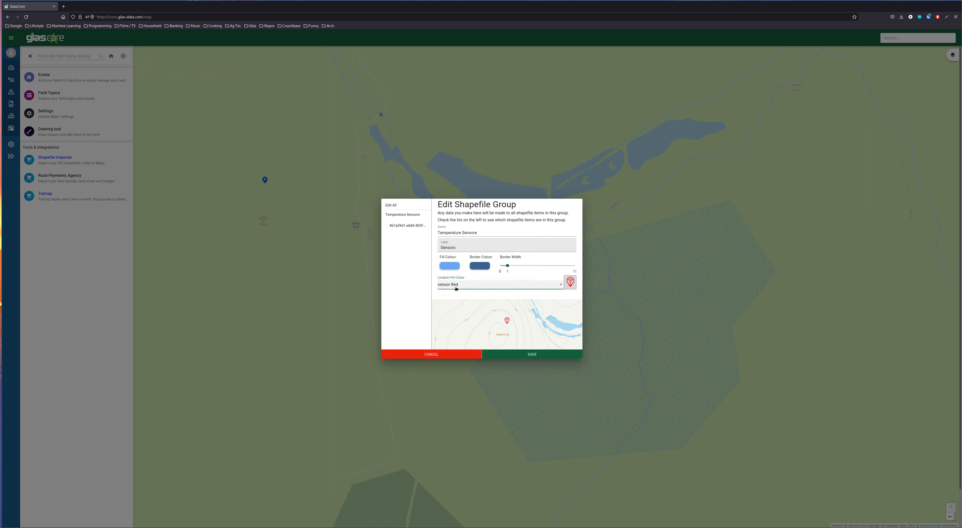
left_click(511, 354)
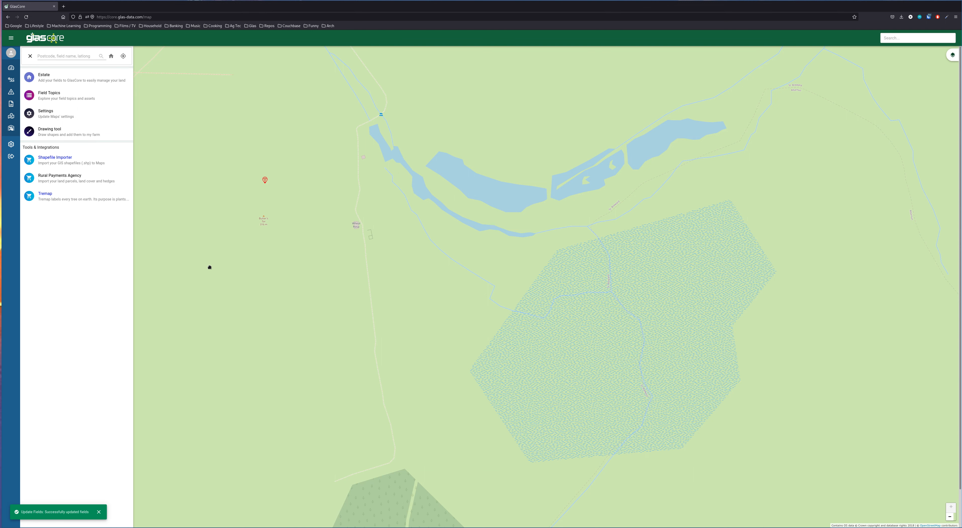
- Draw a closed eight-point polygon with the Drawing tool, tracing the outline of the marsh south-east of the lakes
left_click_drag(360, 327, 321, 310)
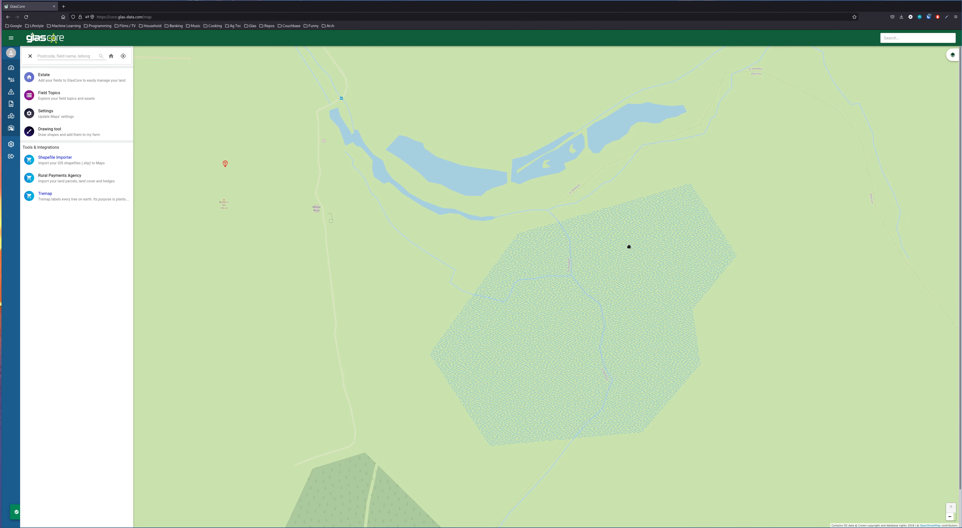
left_click(60, 131)
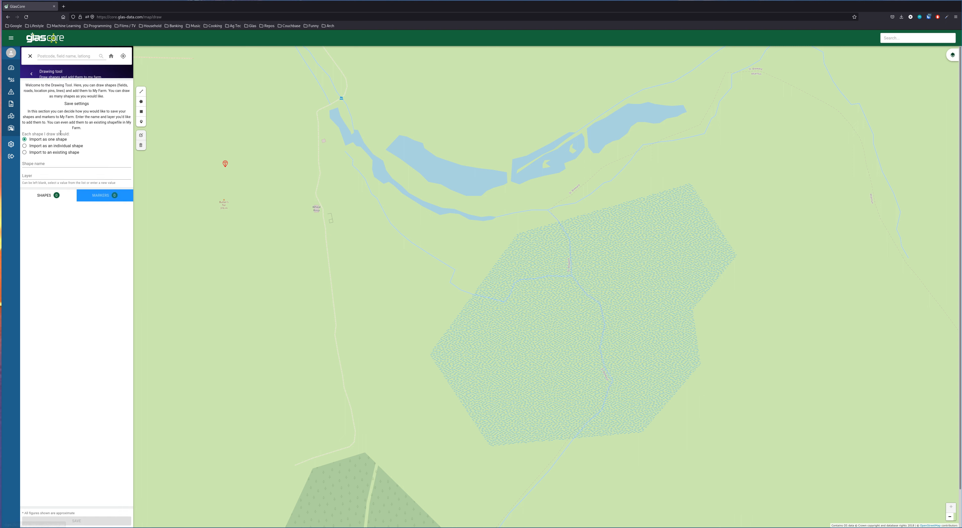
left_click(141, 101)
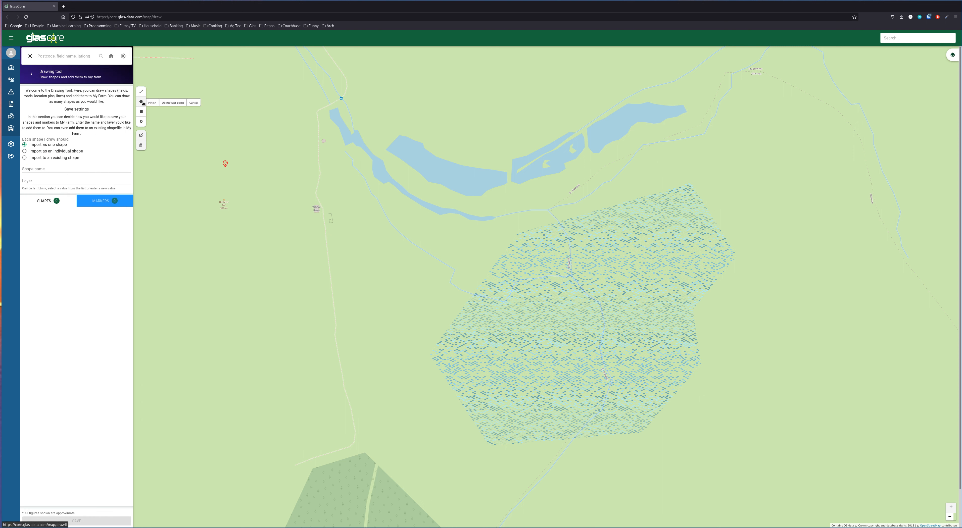
left_click(430, 354)
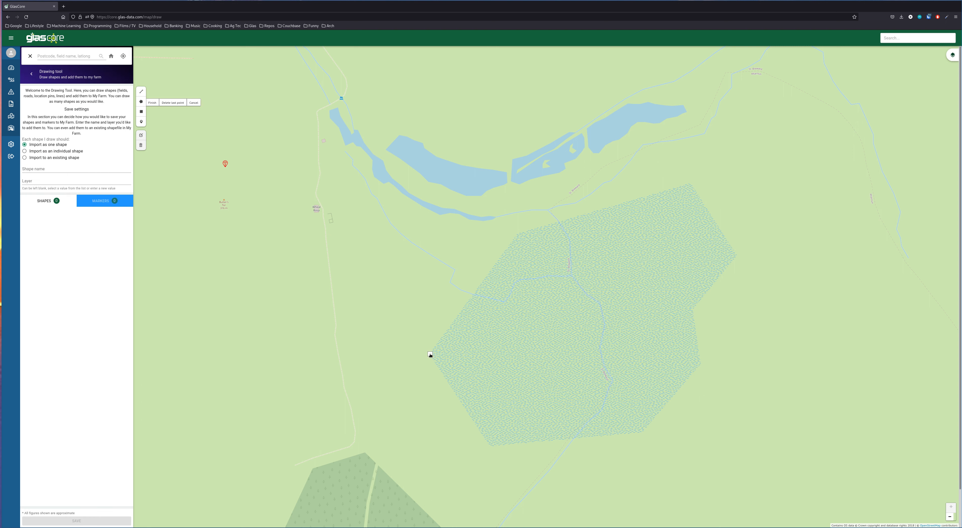
left_click(515, 235)
left_click(690, 183)
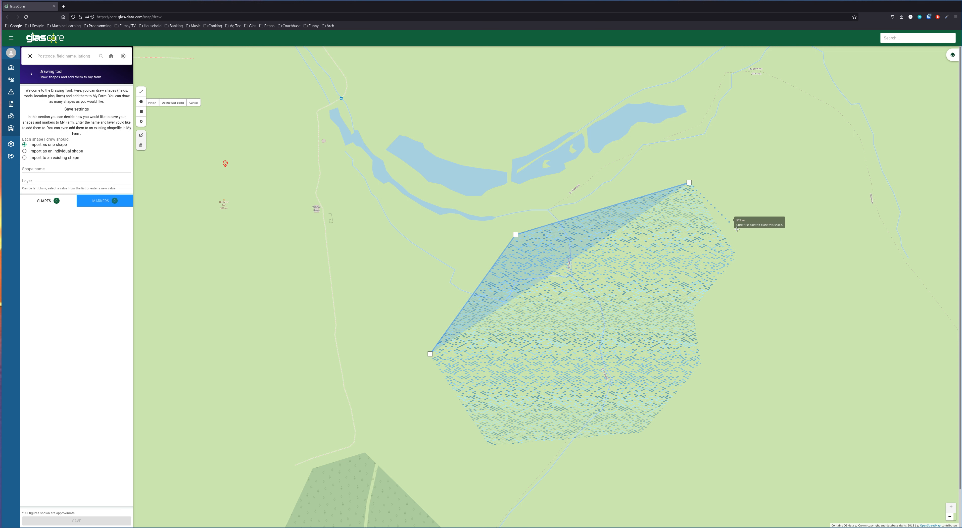
left_click(737, 255)
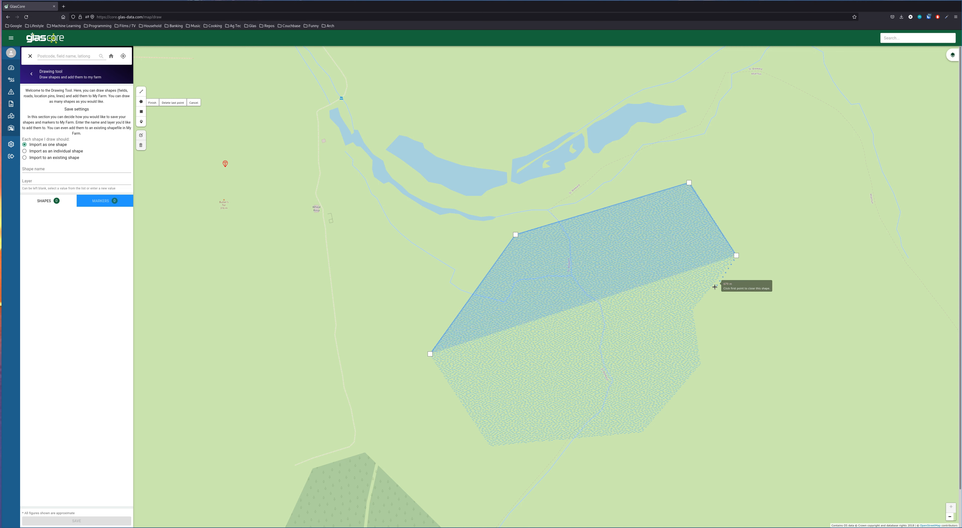
left_click(693, 308)
left_click(702, 364)
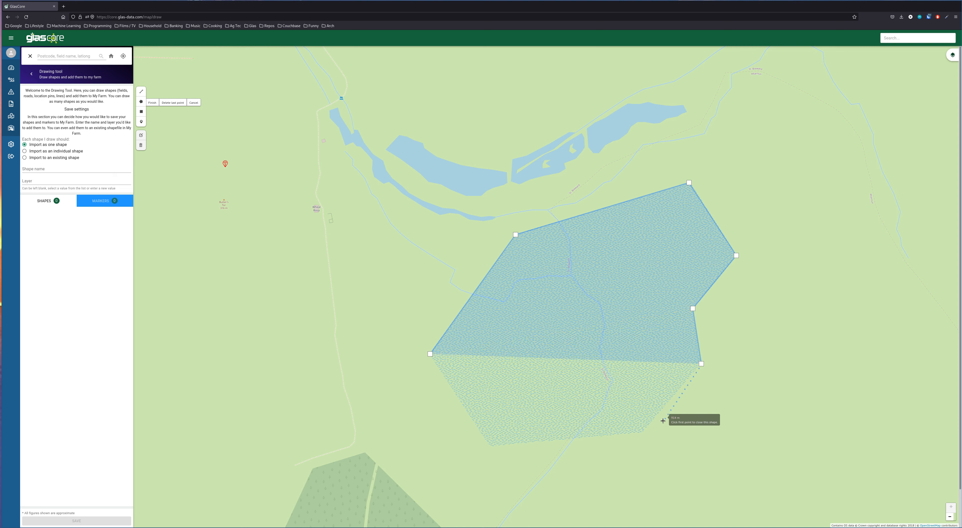
left_click(643, 432)
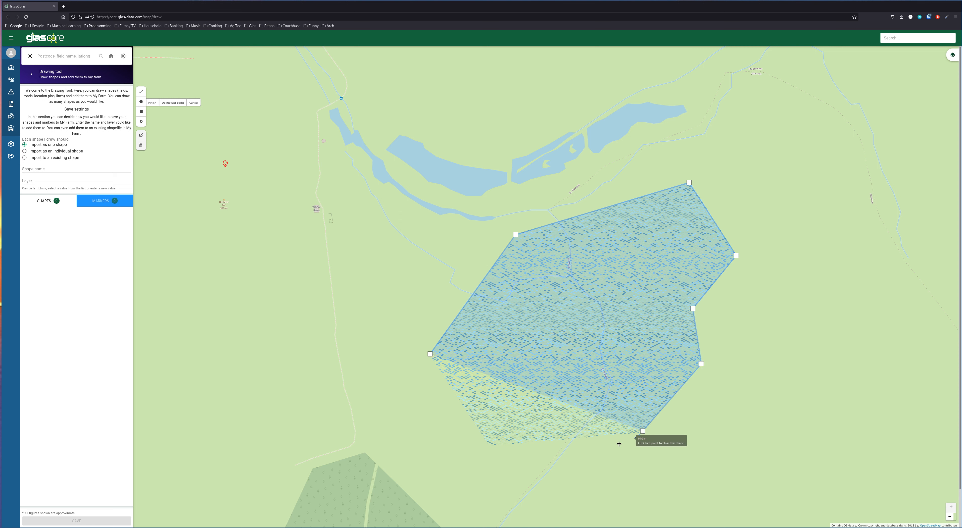
left_click(491, 446)
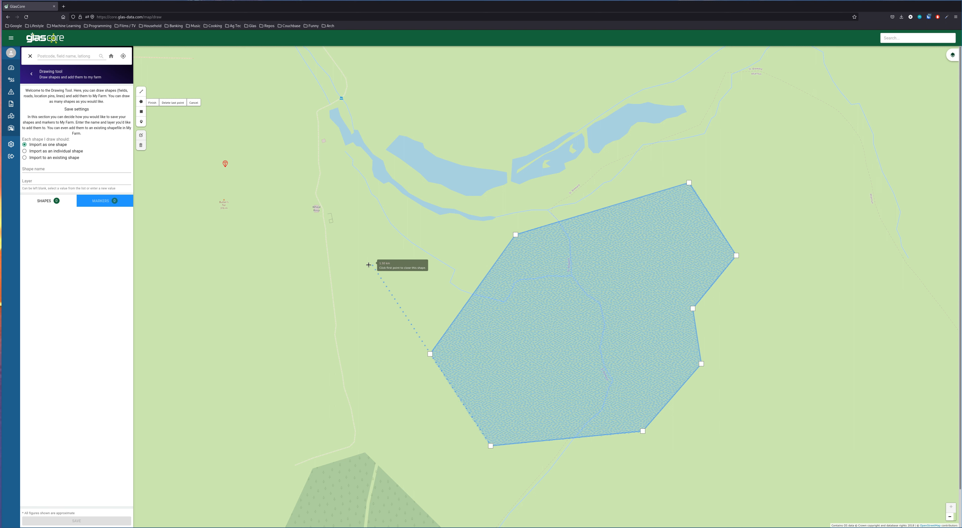
left_click(430, 355)
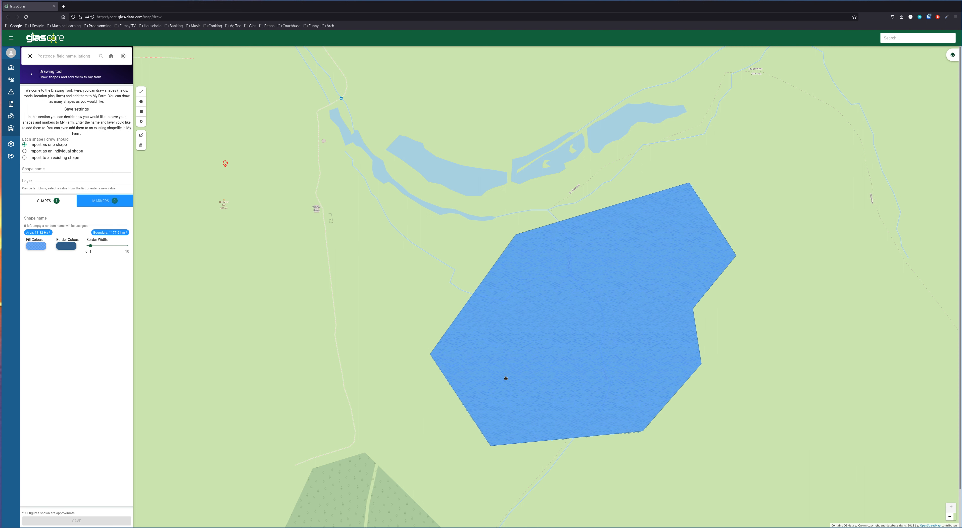
- Name the drawn marsh shape Field 1 and assign it to a new layer called Fields
left_click(44, 170)
type("Fiel")
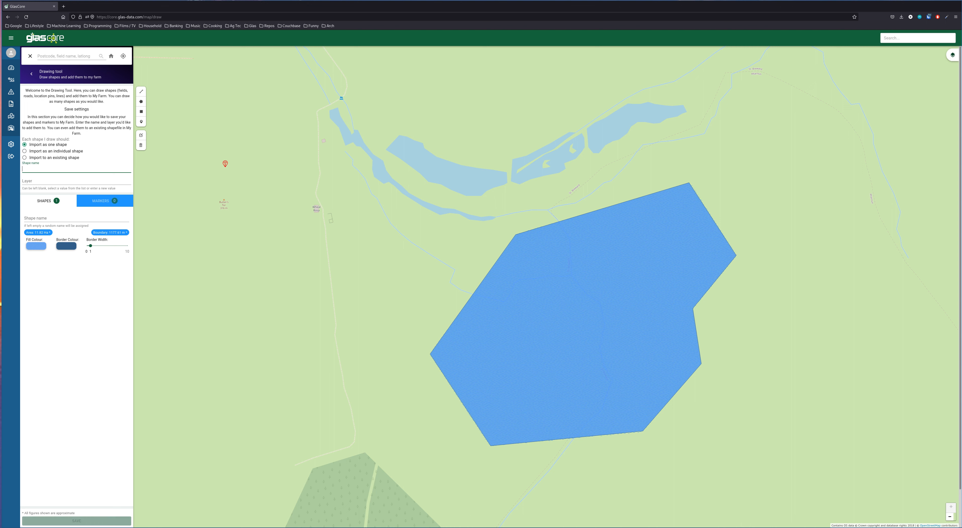
type("d 1")
key("Tab")
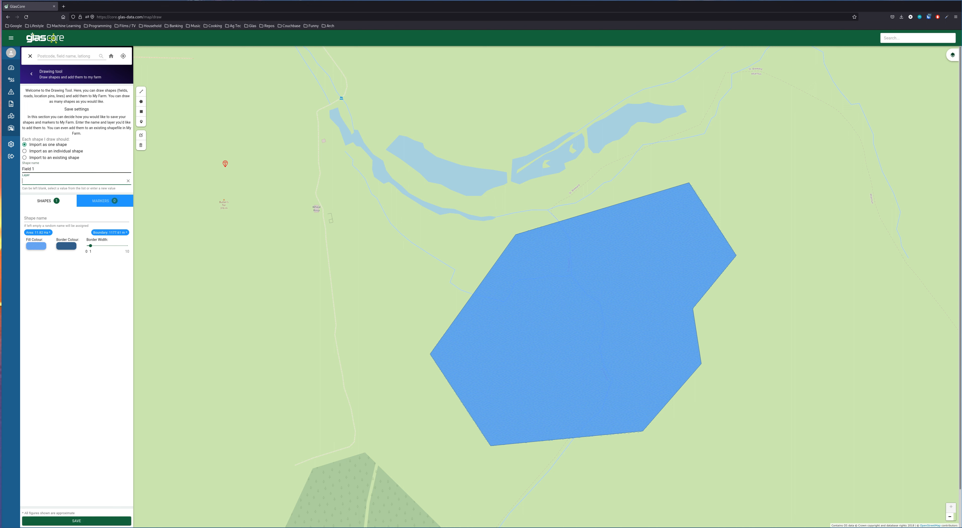
type("Fields")
left_click(52, 328)
- Change the marsh polygon's fill colour to a strong pink
left_click(37, 248)
left_click_drag(41, 254, 58, 221)
left_click(56, 229)
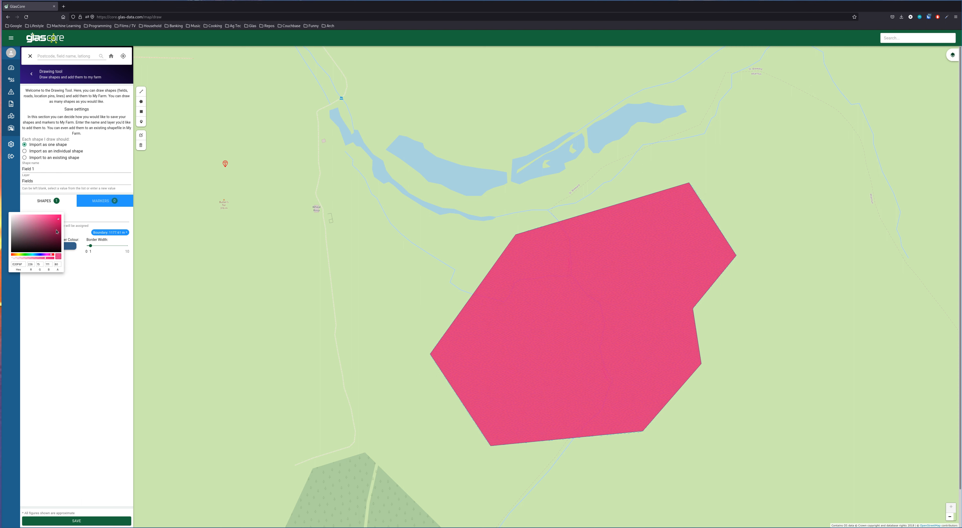
left_click(54, 301)
- Reduce the pink fill's opacity to 60 and increase the marsh polygon's border width
left_click(43, 247)
double_click(58, 265)
type("60")
left_click(95, 337)
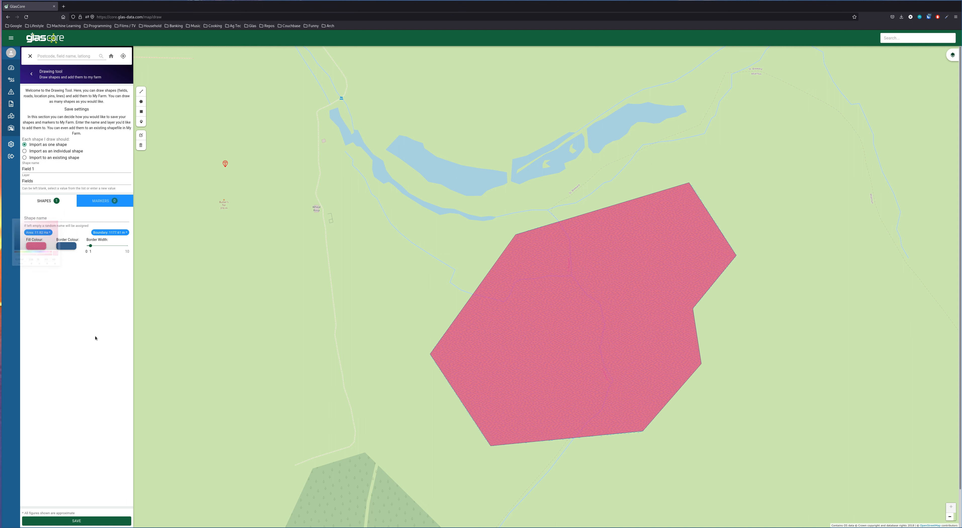
mouse_move(91, 246)
left_mouse_down()
mouse_move(116, 249)
mouse_move(102, 251)
left_mouse_up()
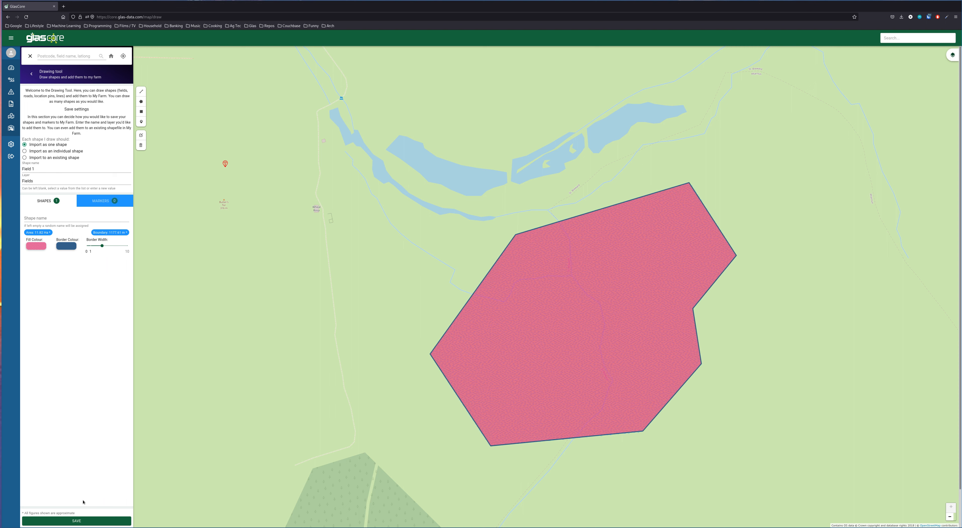
- Save the Field 1 polygon to the farm, check it on the map, and return to the main Maps menu
left_click(81, 519)
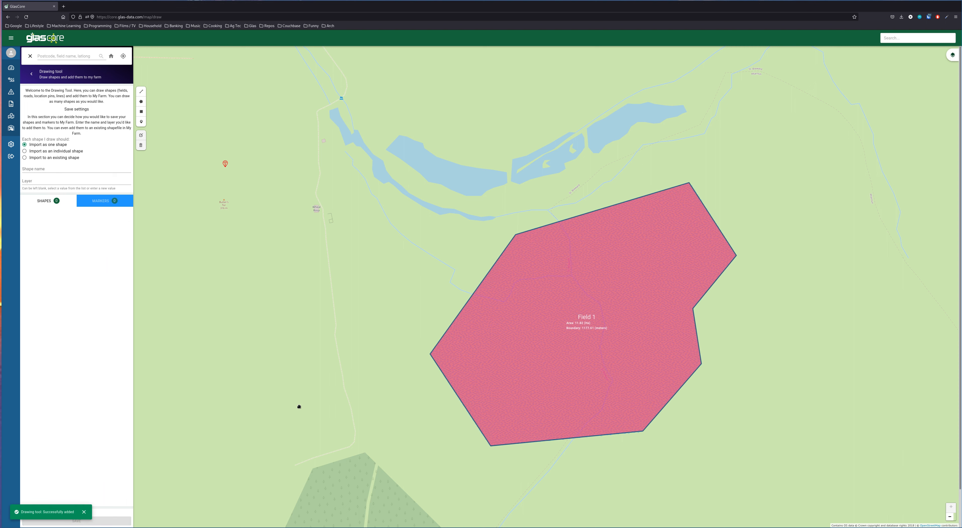
left_click(953, 58)
scroll(604, 334, "down", 1)
scroll(604, 332, "up", 1)
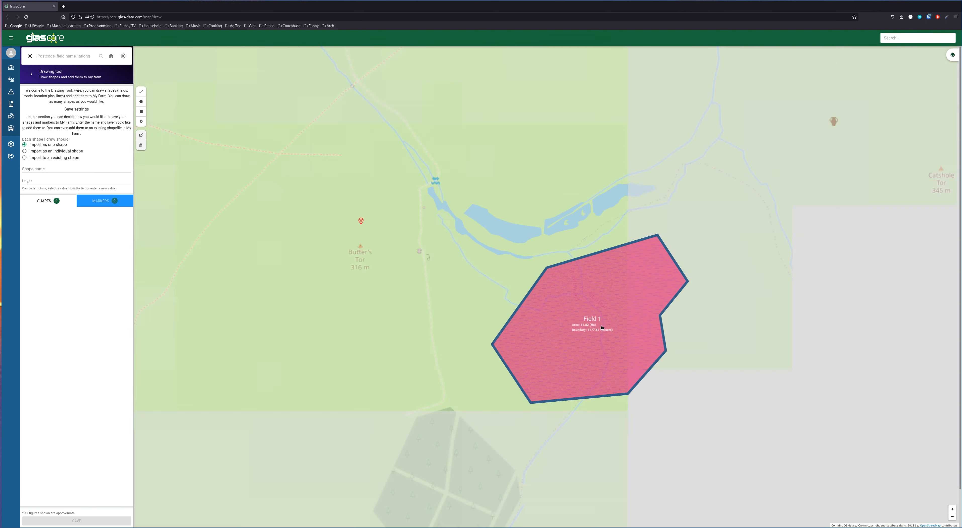
left_click_drag(669, 327, 598, 330)
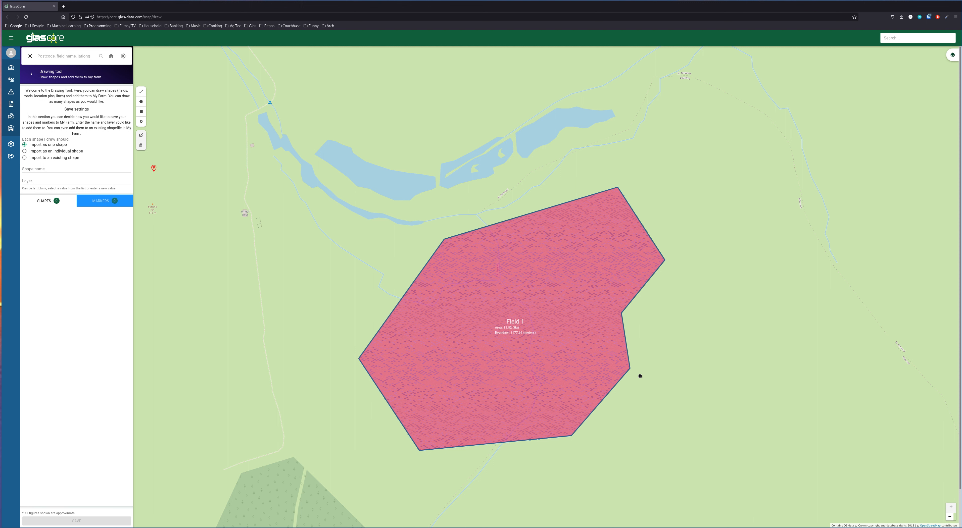
left_click_drag(325, 320, 387, 326)
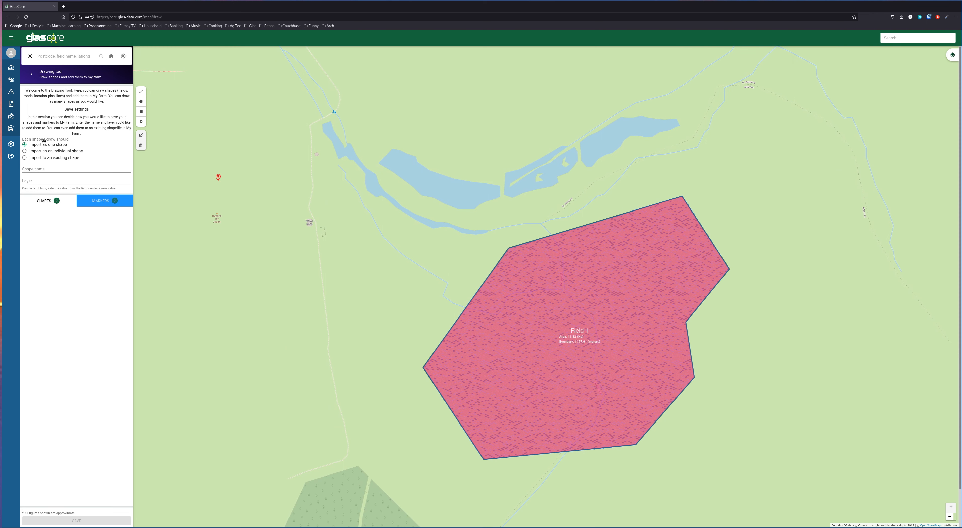
left_click(32, 74)
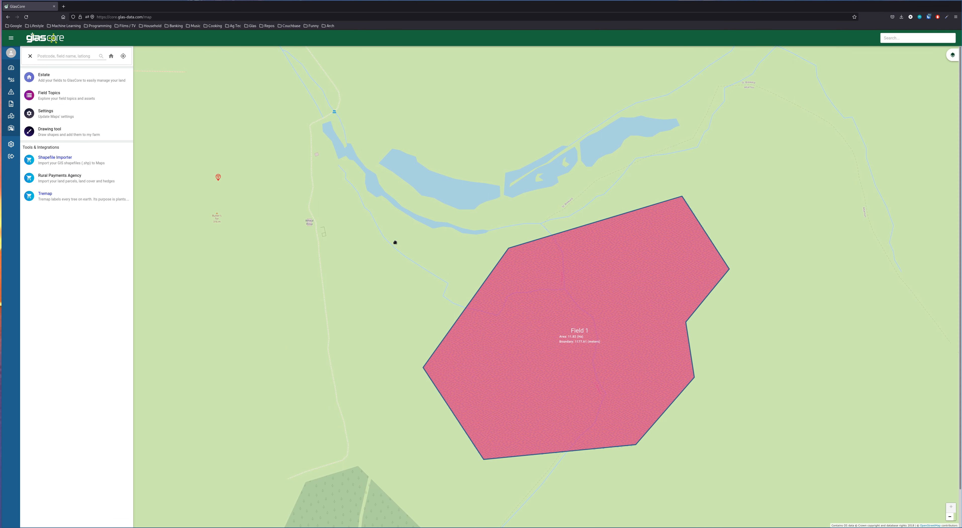
left_click_drag(396, 243, 453, 251)
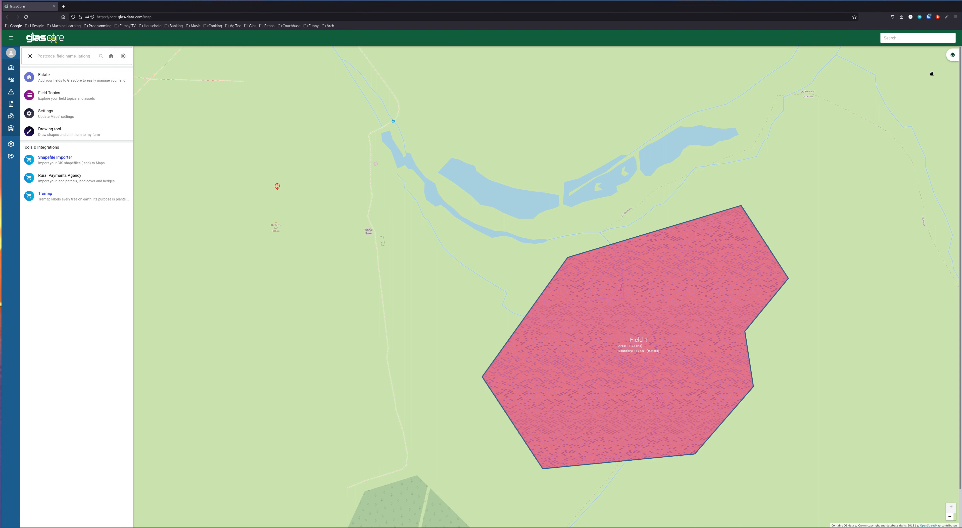
- Hide the Sensors layer on the map and apply the layer selection
mouse_move(952, 56)
left_click(910, 78)
left_click(918, 69)
- Show the Sensors layer, hide the Fields layer, and apply the layer selection
mouse_move(952, 56)
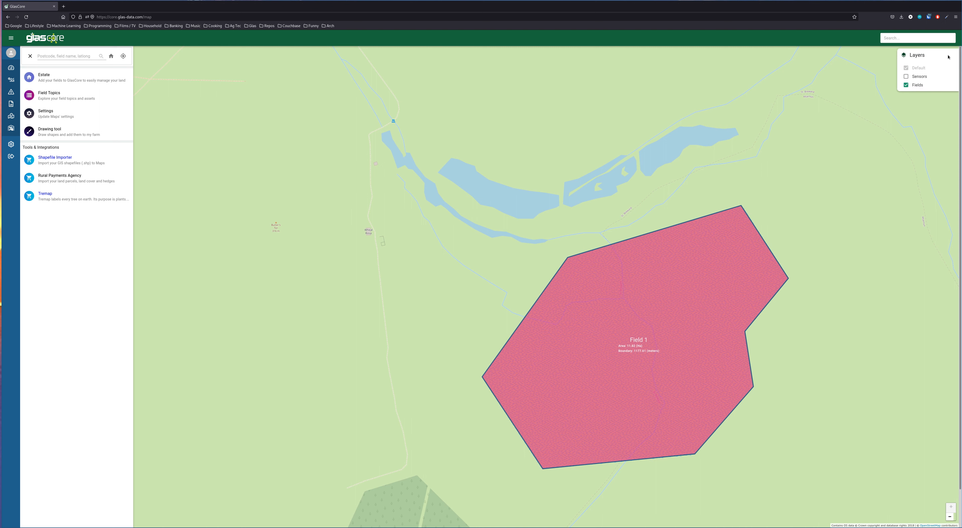
left_click(906, 79)
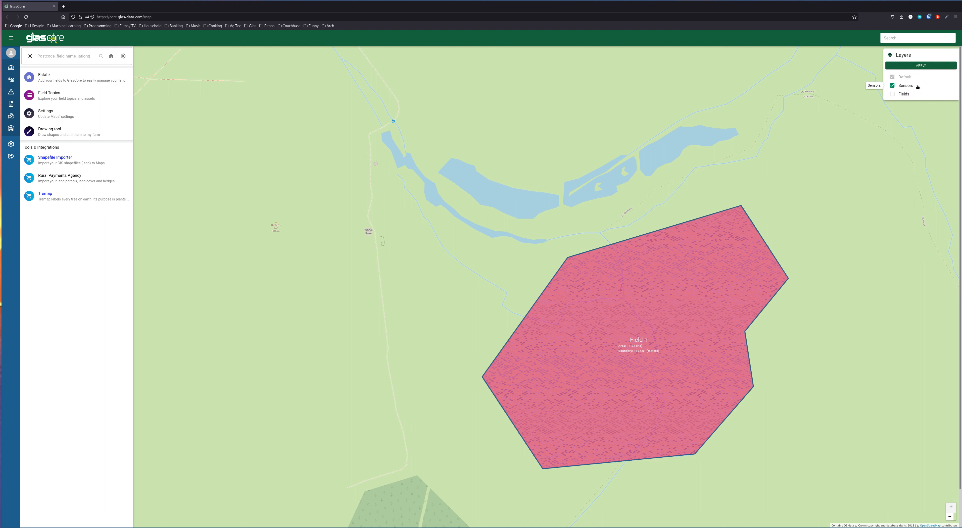
left_click(921, 67)
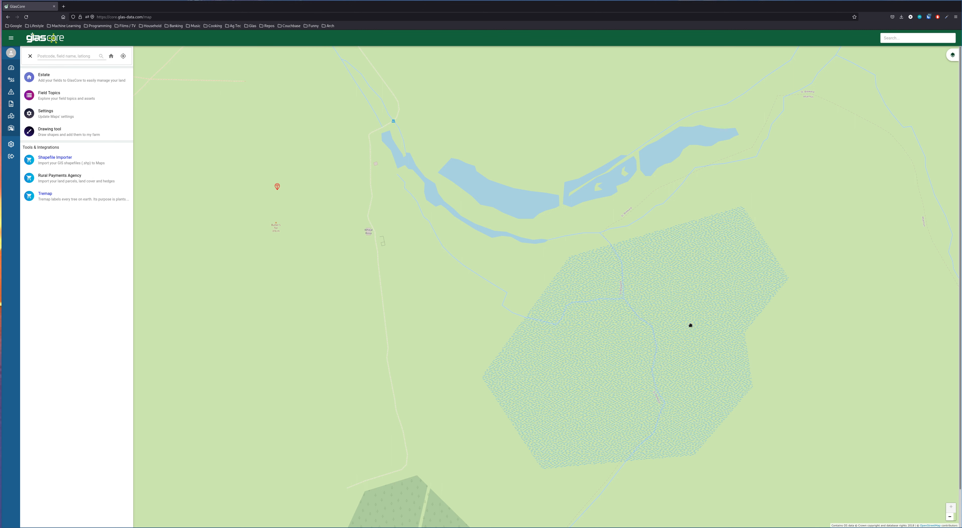
- Make the Fields layer visible on the map alongside Sensors and apply the selection
mouse_move(952, 55)
left_click(908, 85)
left_click(919, 66)
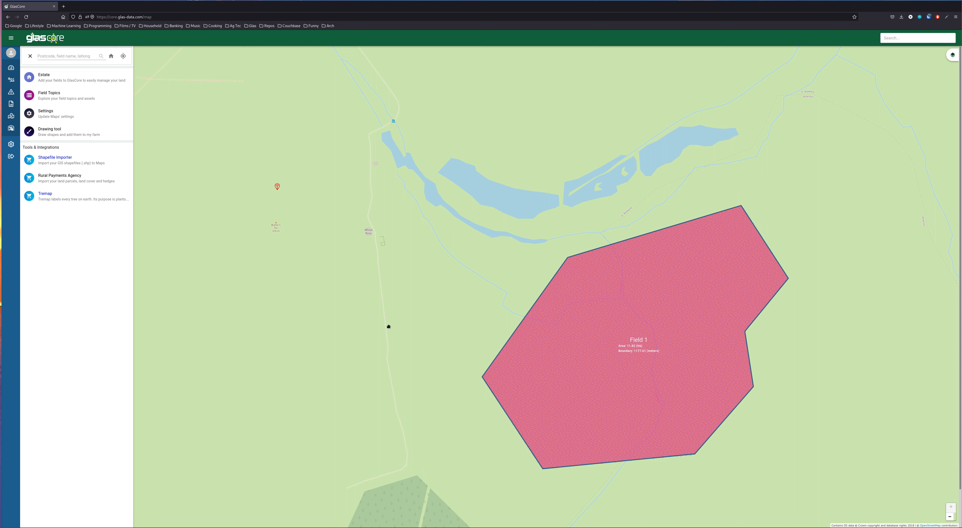
- Open the Maps settings and look through the available map styles without changing the style
left_click(62, 111)
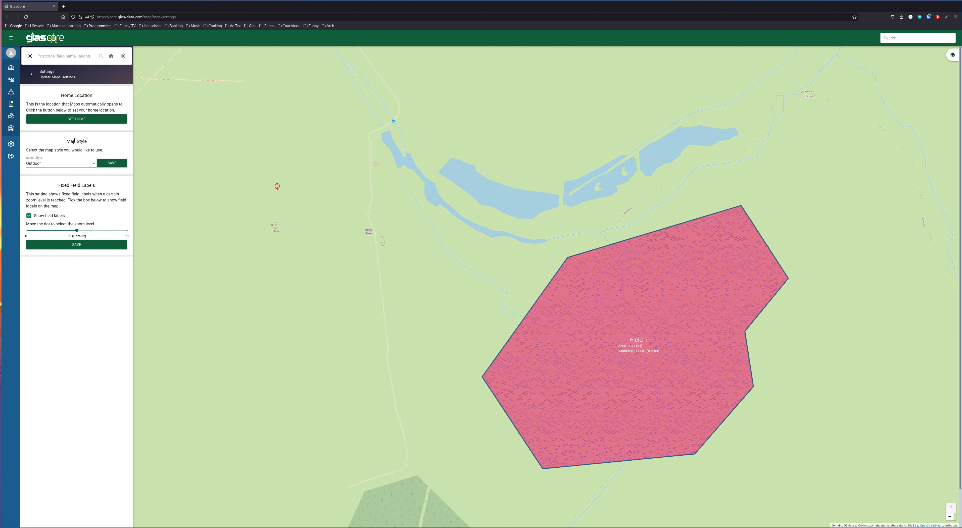
left_click(55, 162)
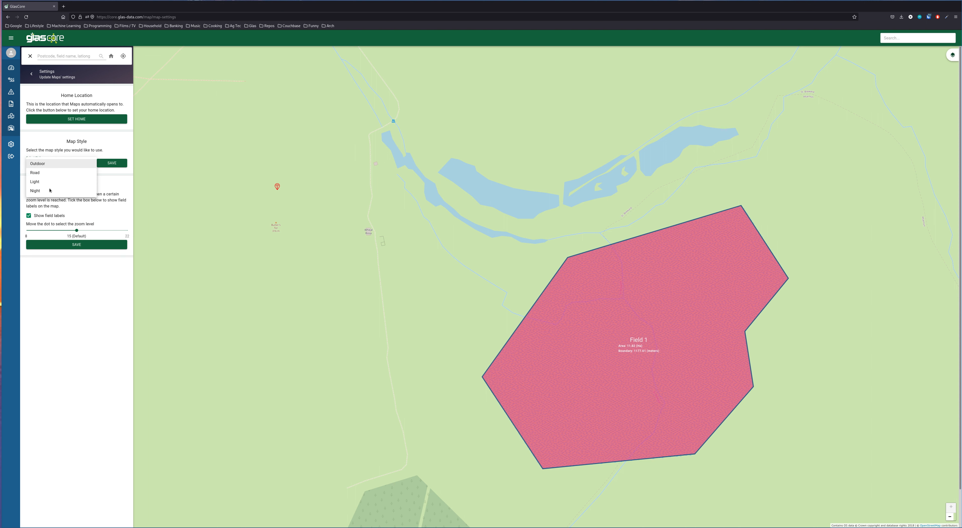
left_click(60, 141)
left_click(108, 205)
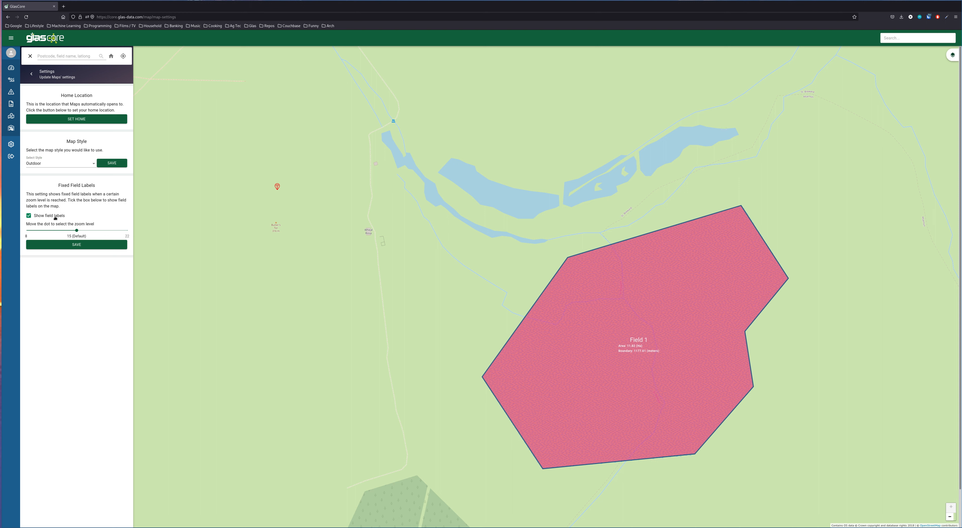
- Turn off the fixed field labels and save the label setting
left_click(33, 216)
left_click(76, 245)
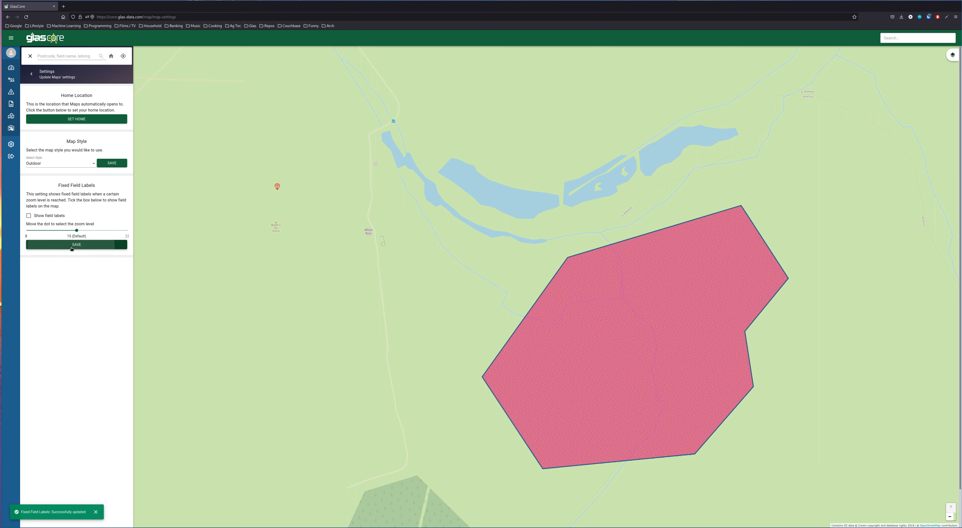
mouse_move(587, 362)
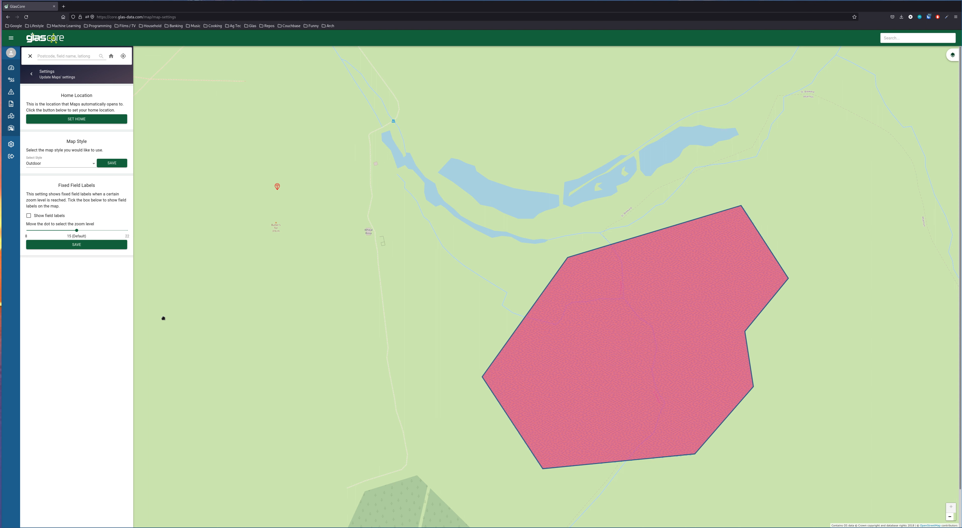
- Turn the fixed field labels back on and save the label setting
left_click(29, 216)
left_click(72, 245)
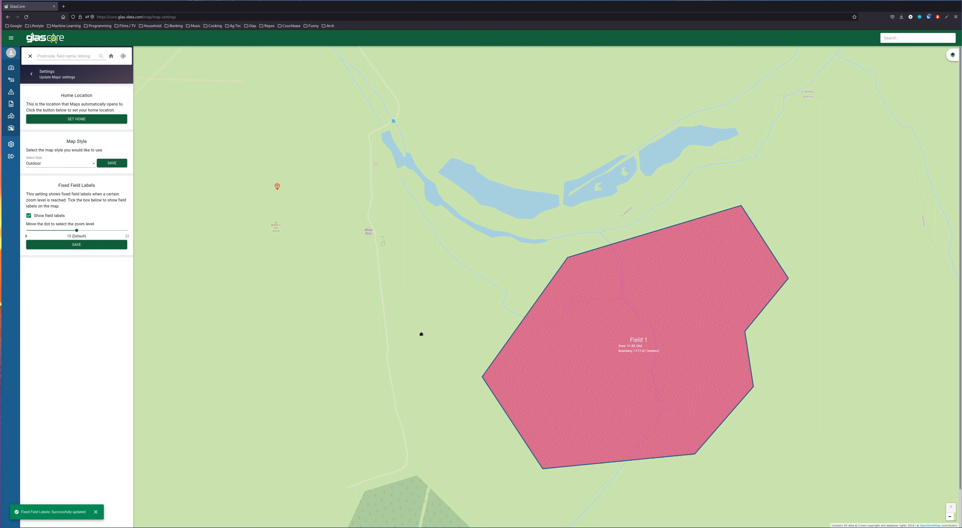
- Set the field label zoom level to its minimum, save it, and check the Field 1 label from farther out
scroll(421, 334, "down", 2)
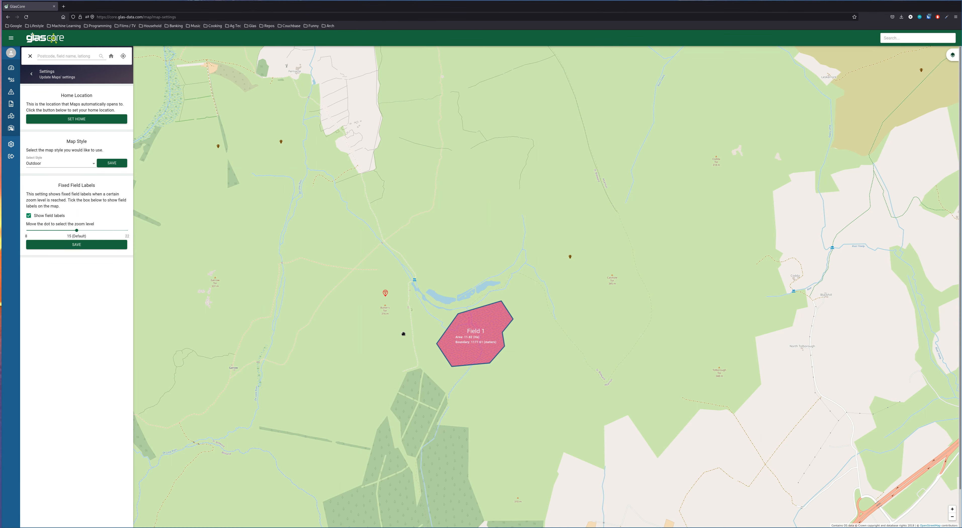
scroll(402, 334, "down", 2)
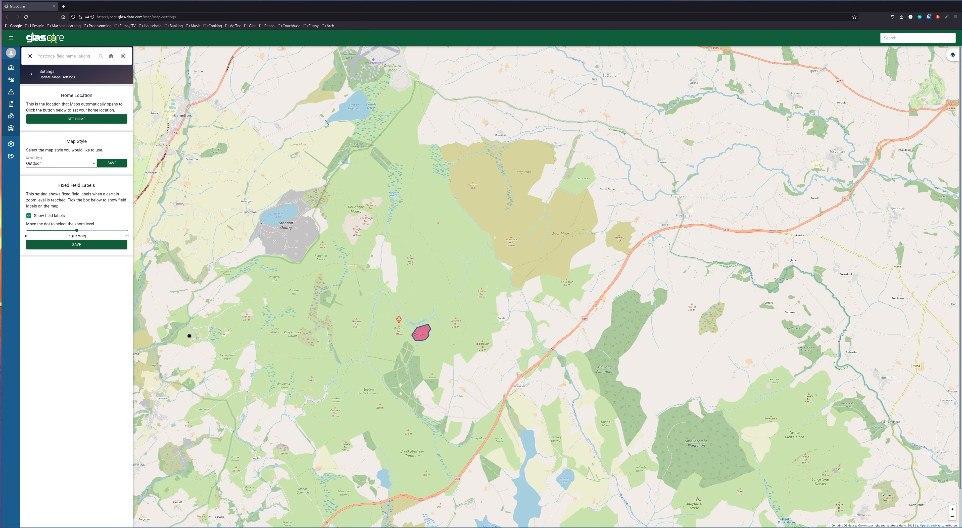
mouse_move(77, 231)
left_click_drag(77, 231, 27, 231)
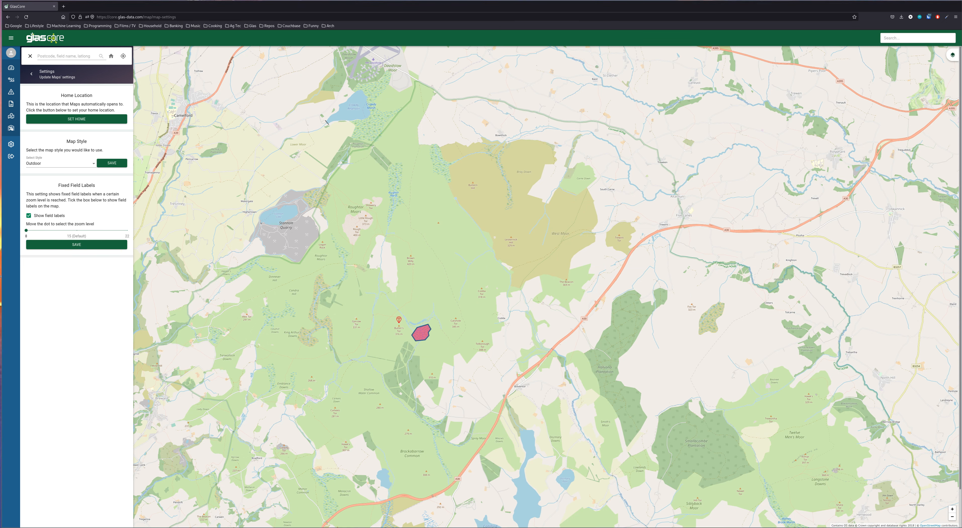
left_click(76, 244)
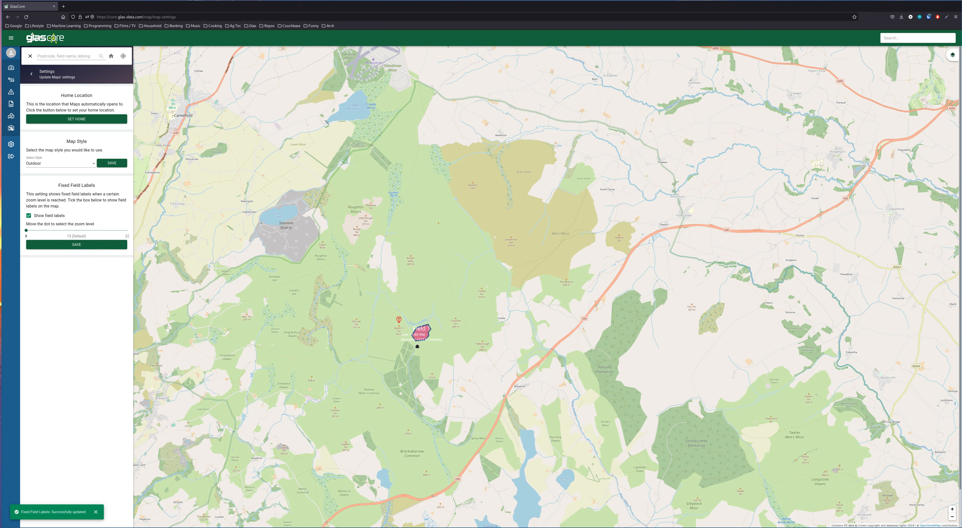
scroll(417, 347, "down", 3)
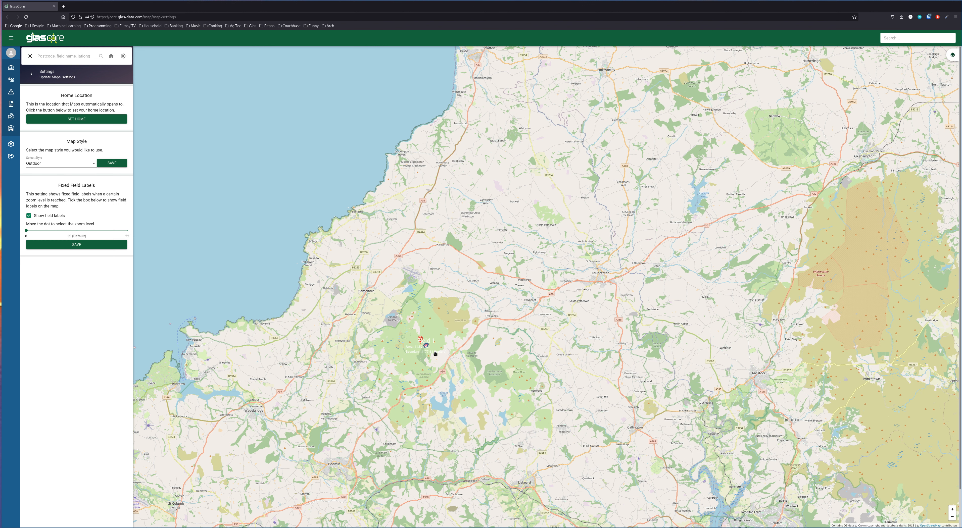
- Set the field label zoom level to its maximum, save it, and check the Field 1 polygon up close
left_click_drag(26, 231, 127, 230)
left_click(92, 245)
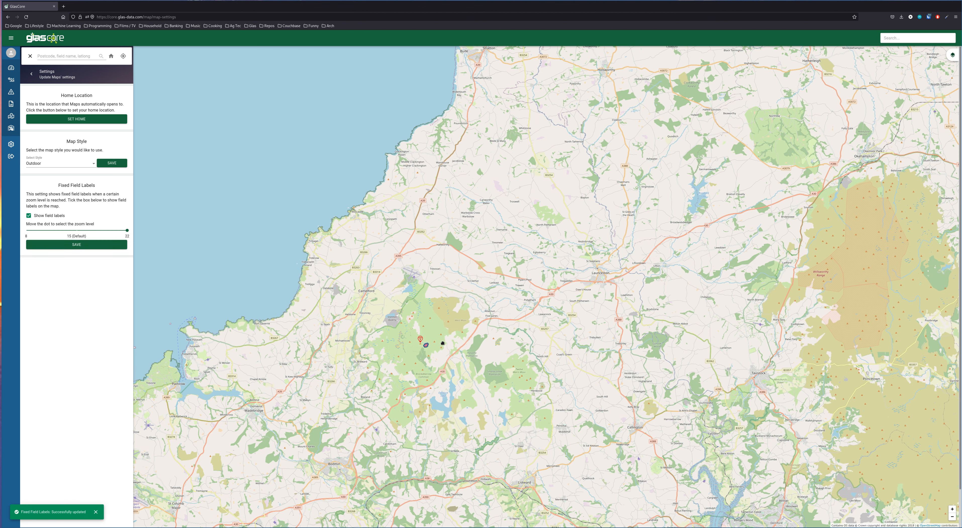
scroll(430, 350, "up", 6)
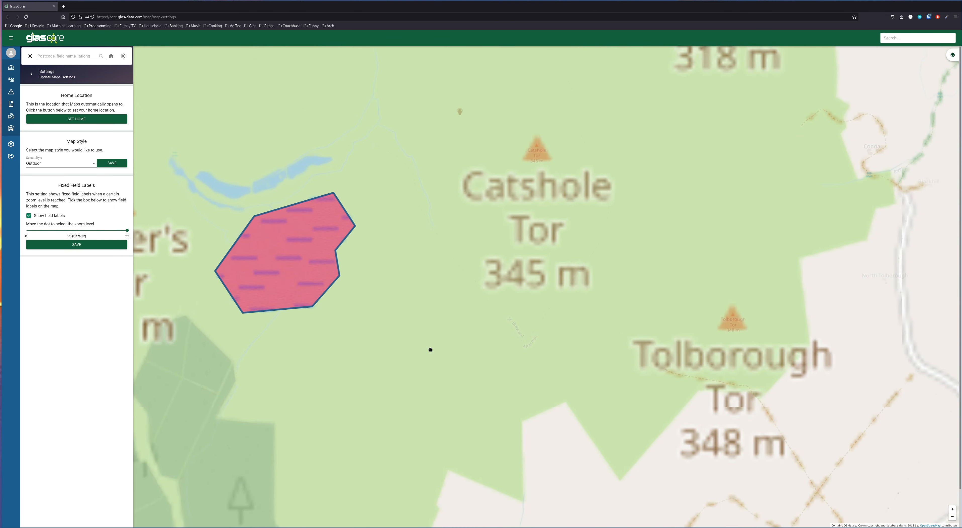
scroll(431, 350, "up", 1)
left_click_drag(326, 325, 601, 430)
mouse_move(483, 306)
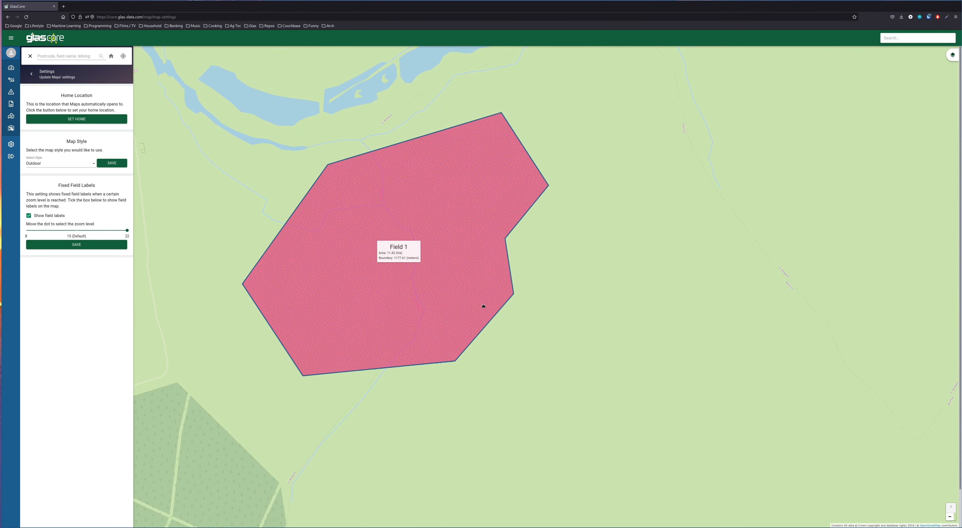
left_click_drag(608, 323, 807, 351)
- Set the field label zoom level to 15 (Default), save it, and check the Field 1 label at different scales
left_click_drag(127, 230, 77, 231)
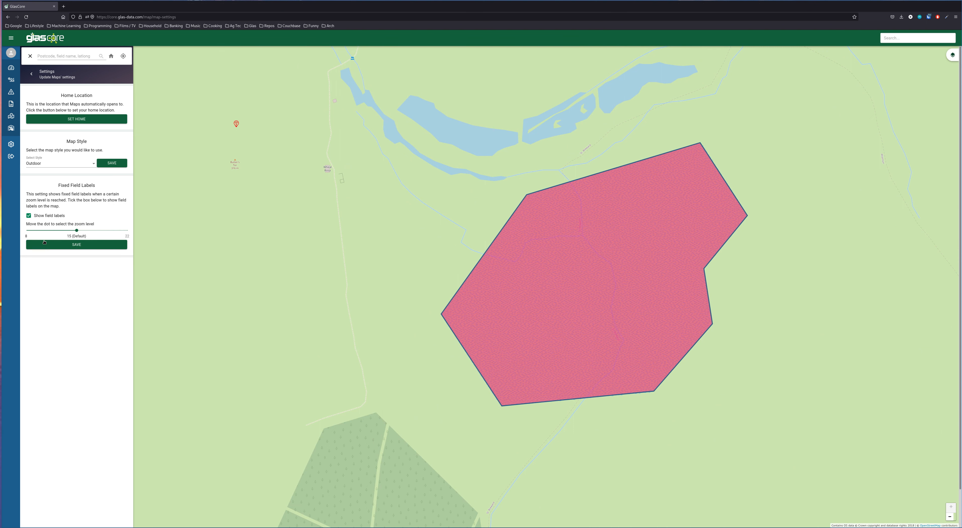
left_click(73, 247)
scroll(399, 339, "down", 5)
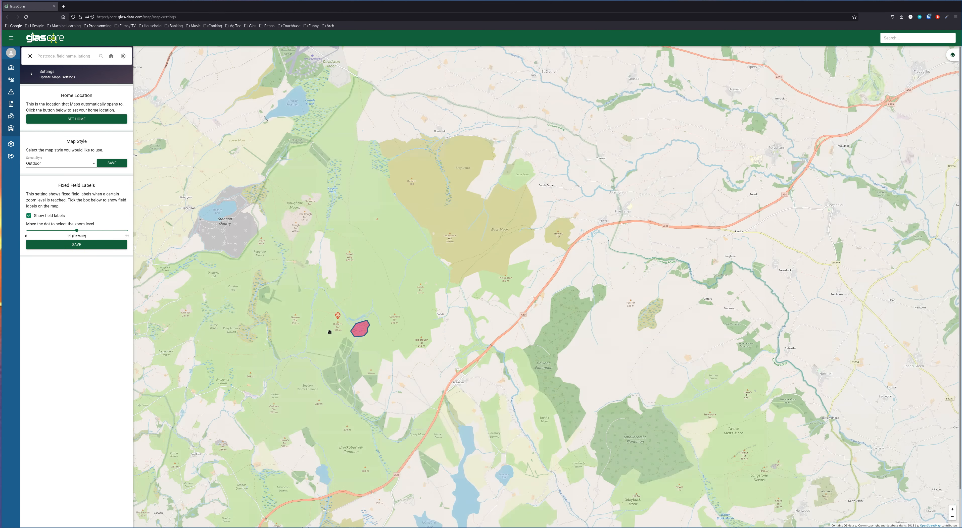
left_click_drag(329, 332, 425, 339)
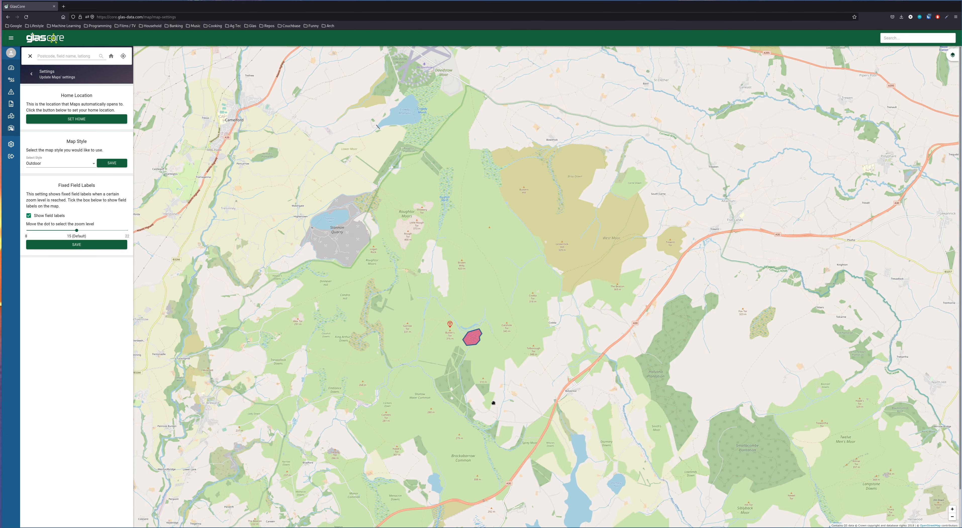
scroll(490, 403, "up", 5)
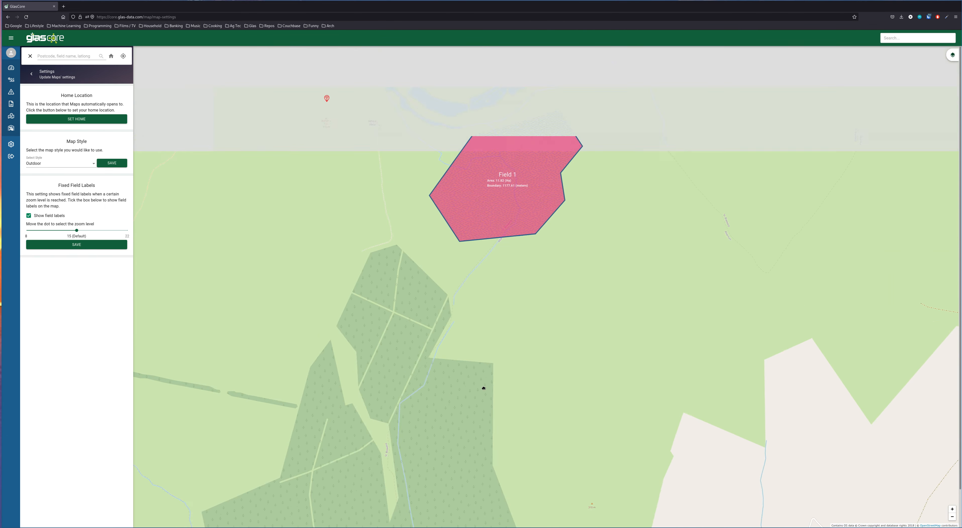
left_click_drag(378, 265, 440, 363)
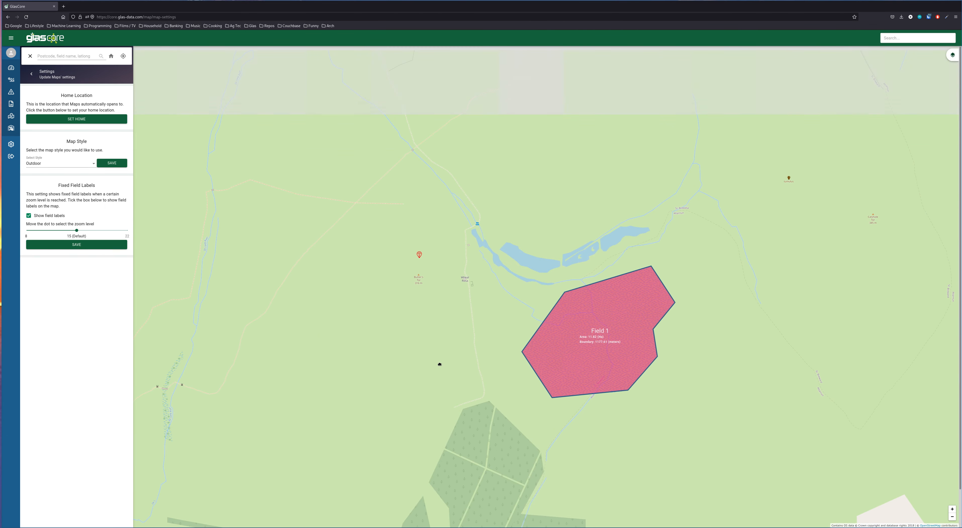
scroll(466, 359, "up", 2)
left_click_drag(533, 331, 385, 344)
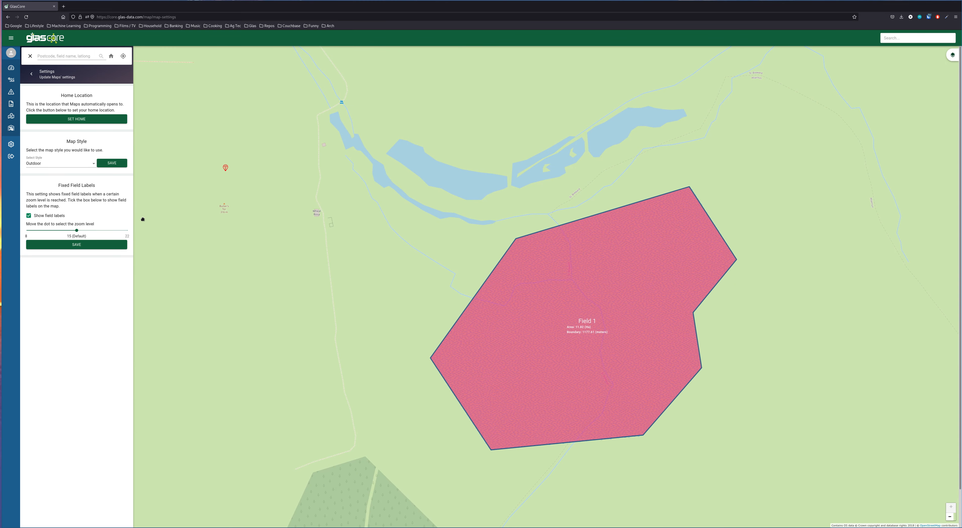
- Return to the main Maps menu and view the data pop-ups of the Field 1 polygon and the red marker
left_click(29, 75)
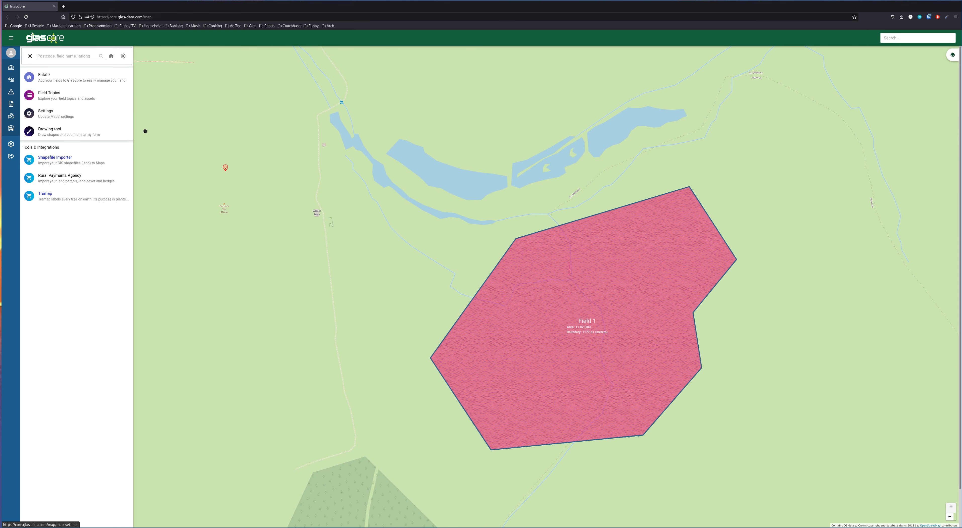
mouse_move(344, 186)
left_mouse_down()
mouse_move(318, 193)
mouse_move(357, 205)
mouse_move(329, 194)
mouse_move(345, 175)
left_mouse_up()
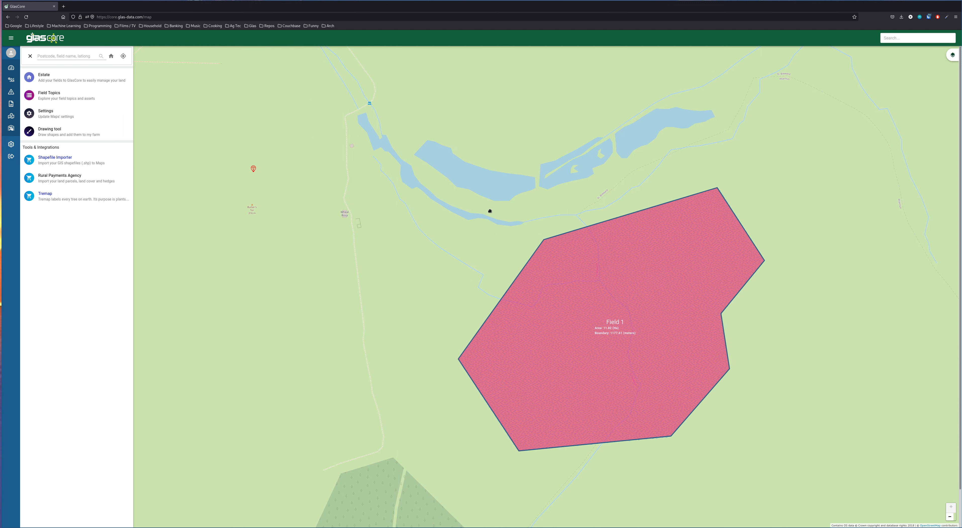
left_click(645, 288)
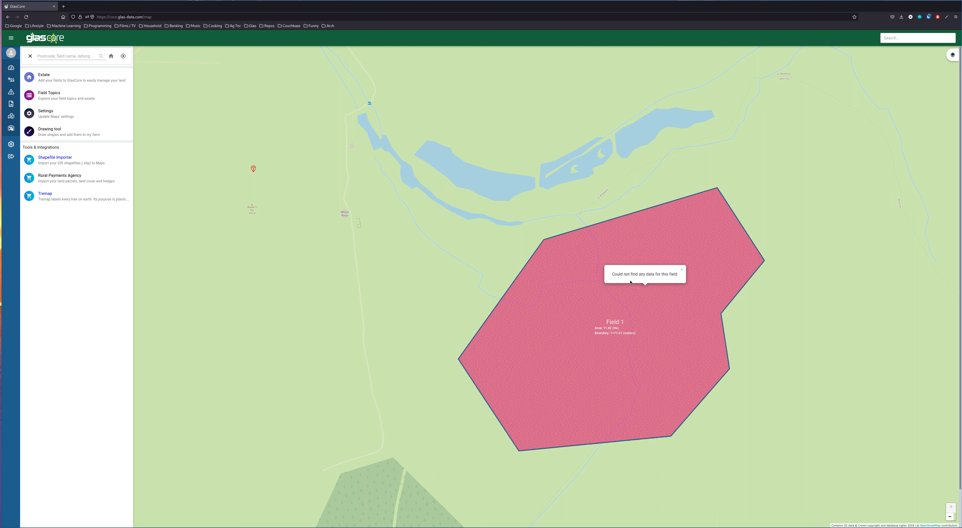
left_click(436, 250)
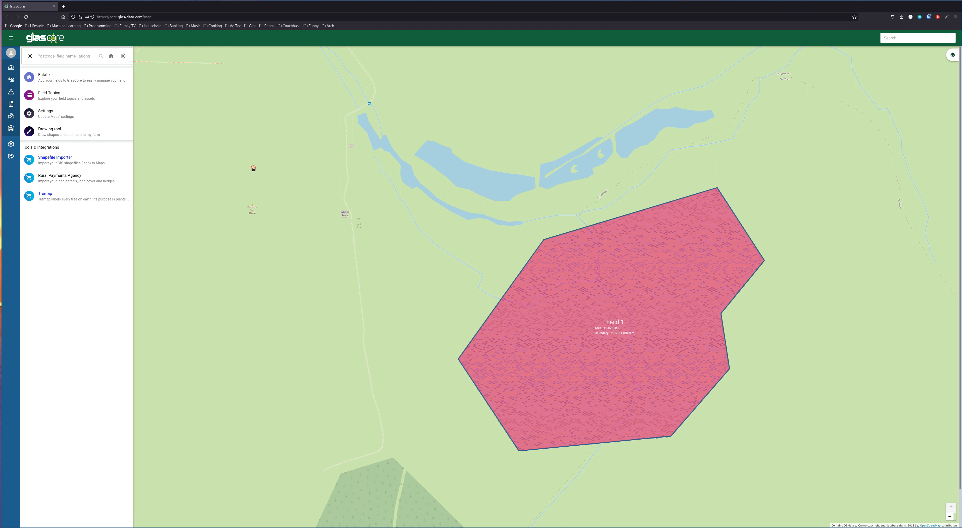
left_click(253, 169)
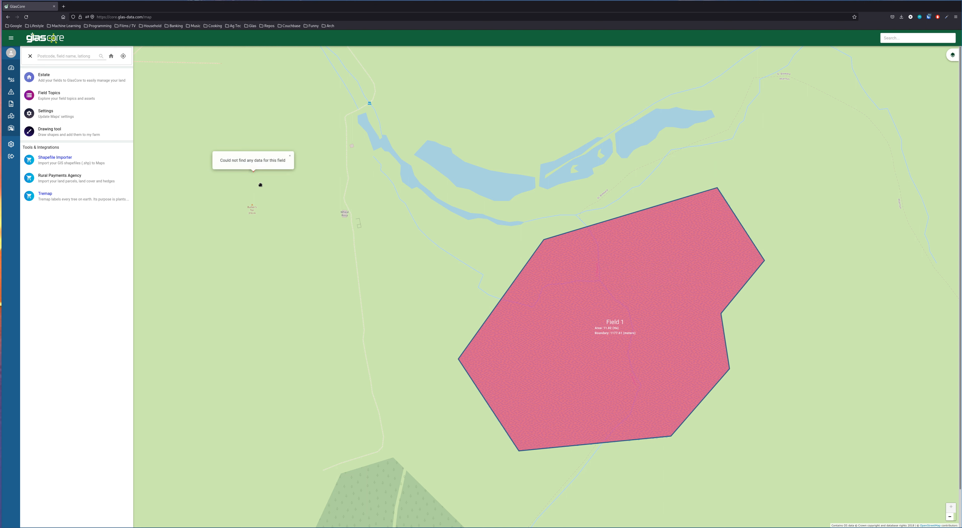
- Leave the map for the data topics and view the data table of the Main asset in the externalTemperature topic
left_click(269, 276)
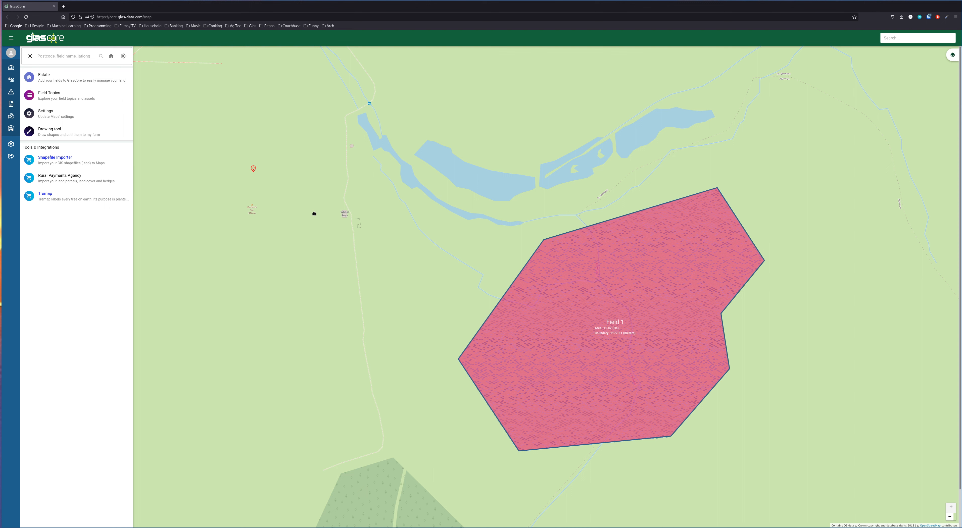
left_click(49, 95)
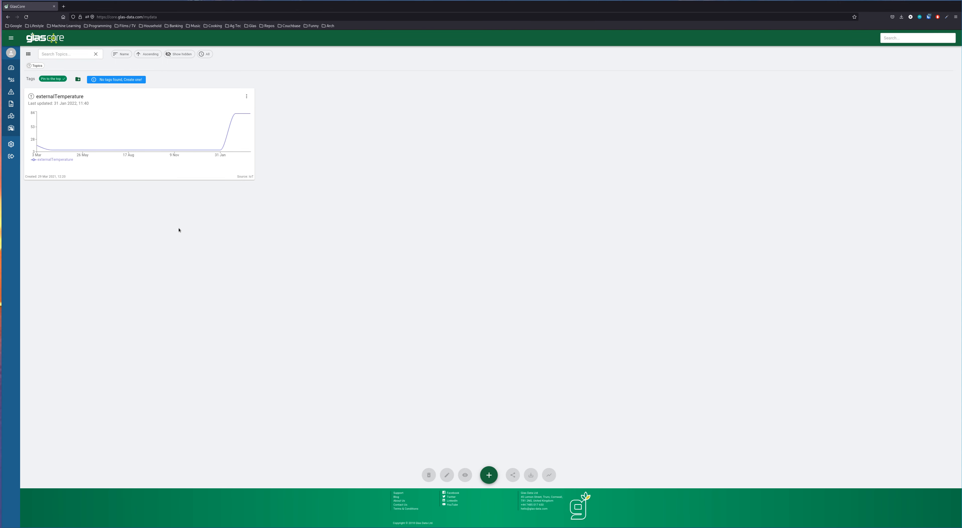
left_click(102, 143)
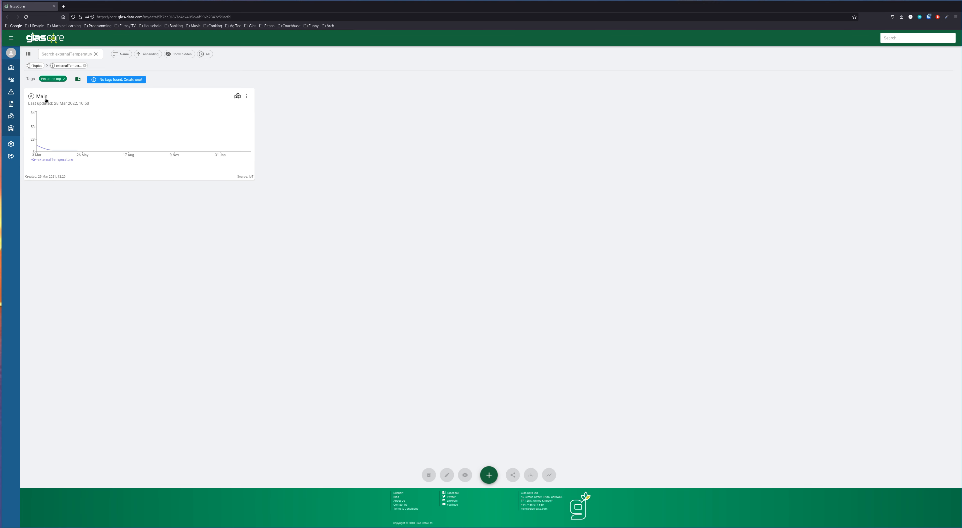
left_click(178, 135)
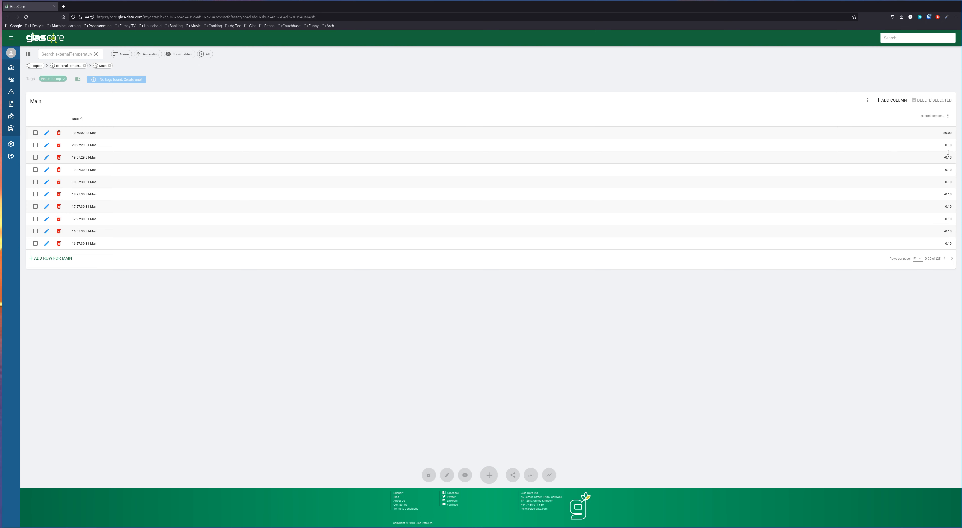
- Return to the externalTemperature topic and open the linked location assignment for its Main asset
left_click(14, 108)
left_click(71, 104)
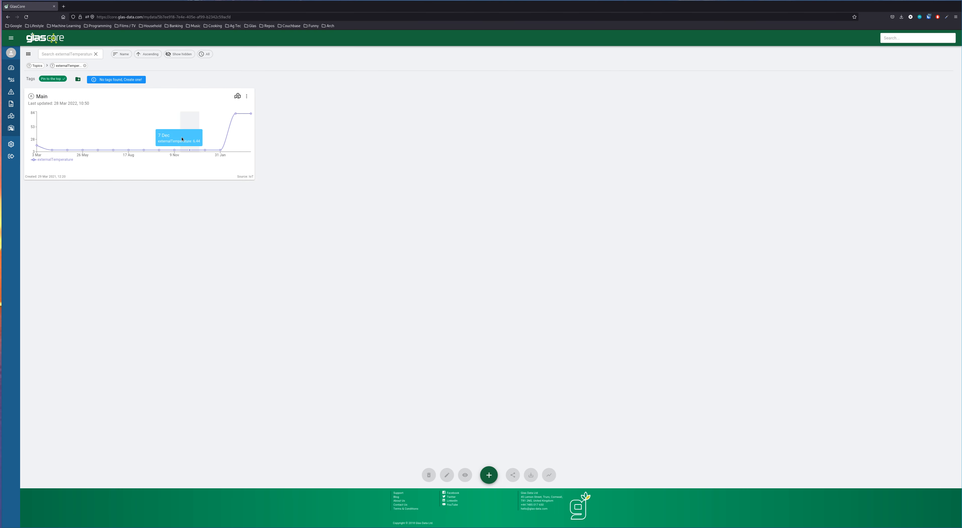
left_click(247, 97)
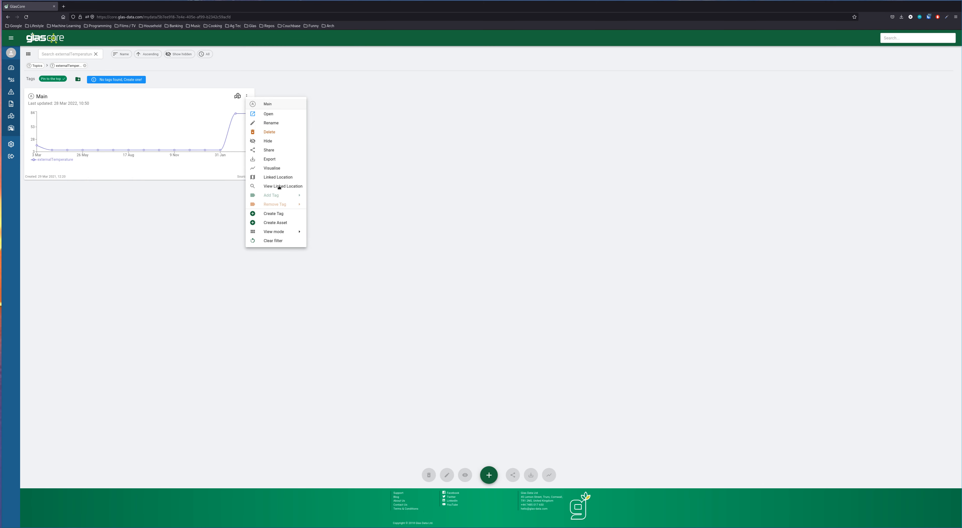
left_click(286, 178)
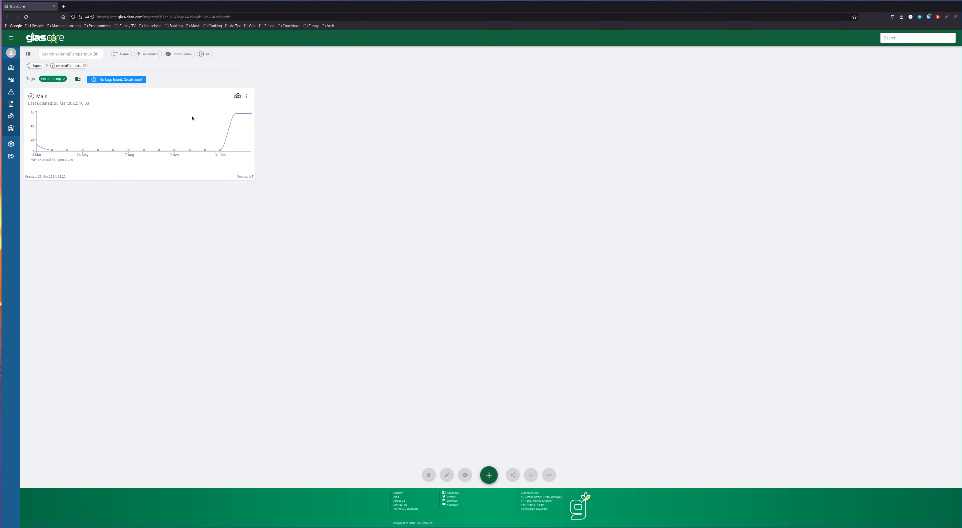
right_click(169, 100)
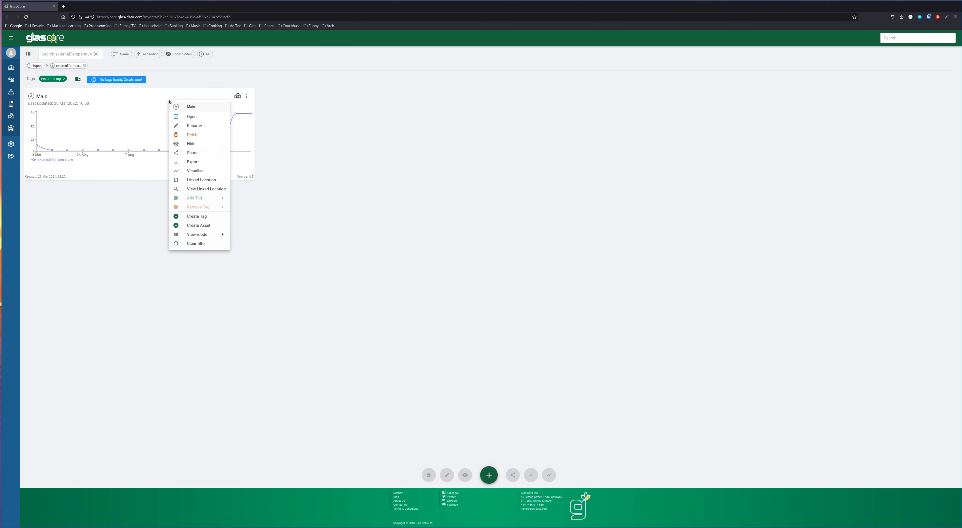
left_click(210, 181)
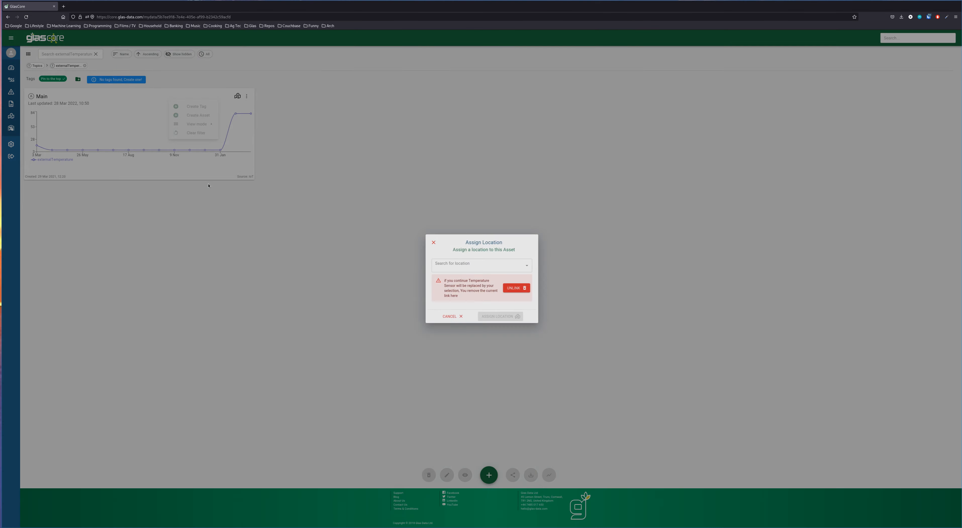